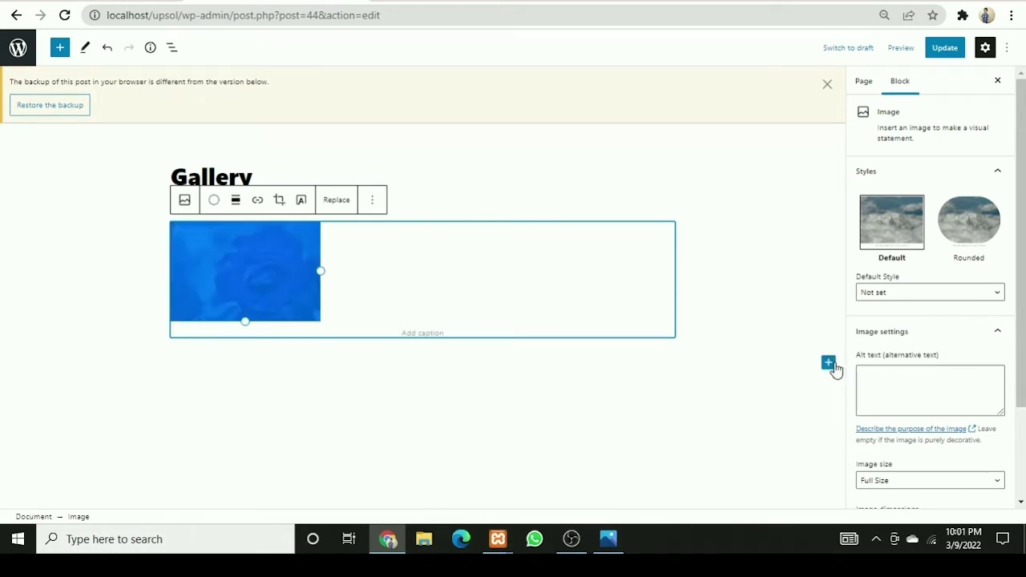
Add an image block below the blue rose with the Desktop picture "download (3)" and give it the Rounded style
click(834, 366)
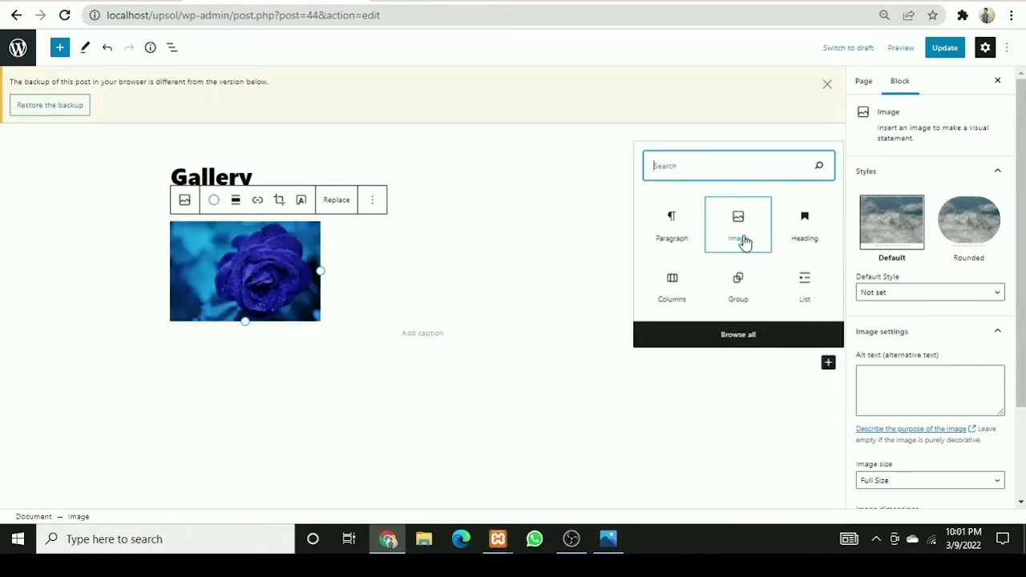
click(744, 240)
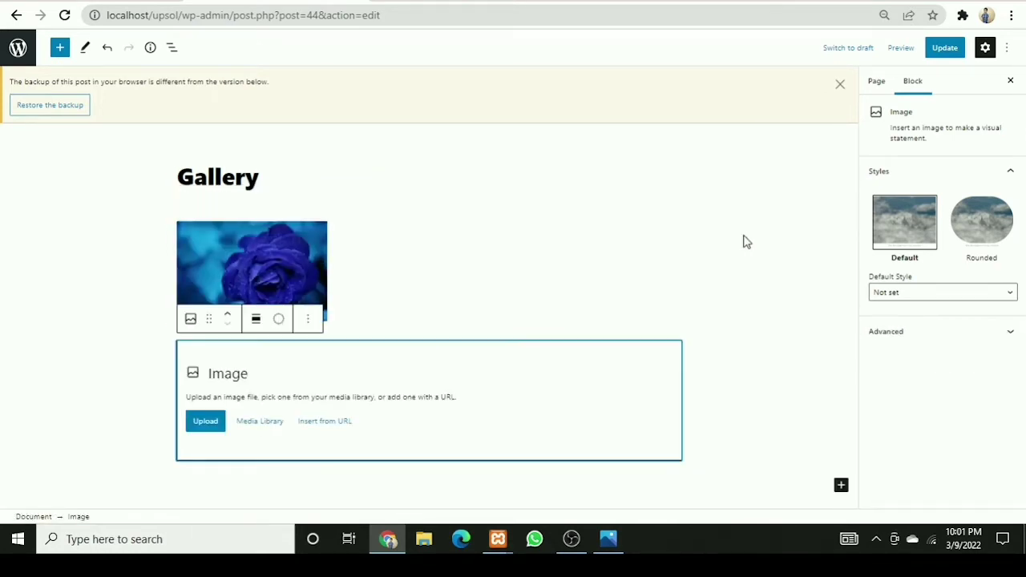
click(190, 427)
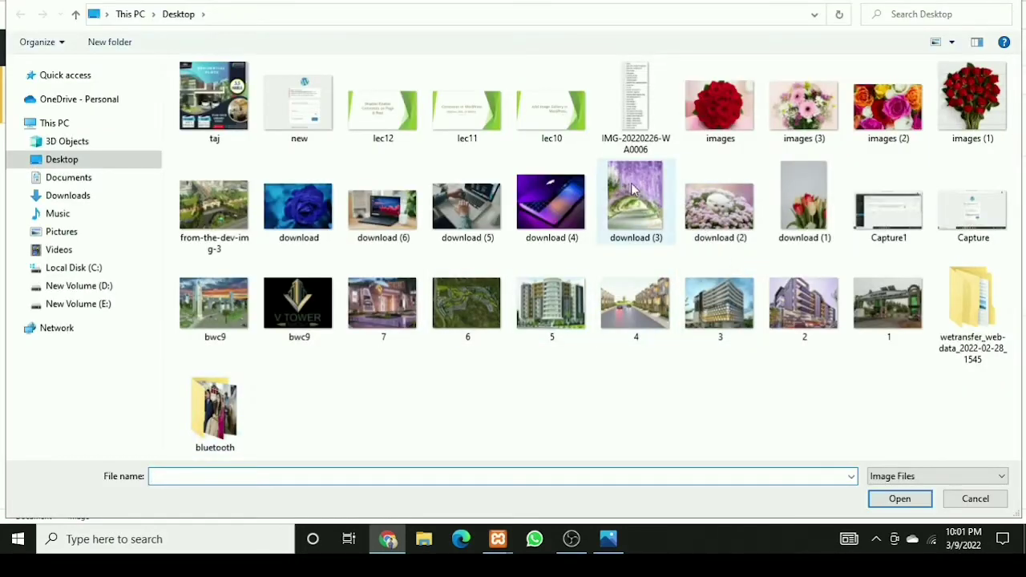
click(618, 187)
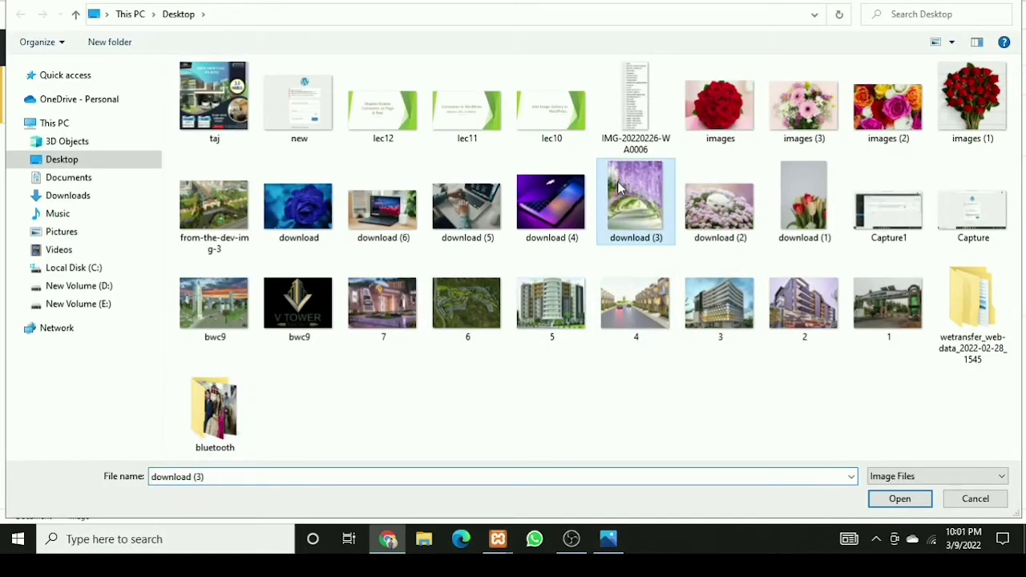
click(898, 500)
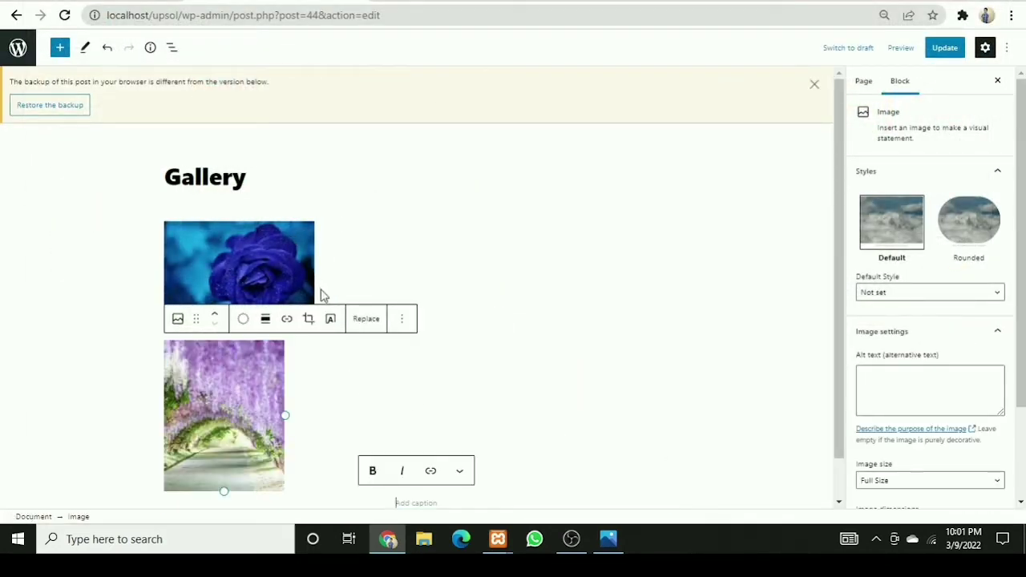
click(537, 391)
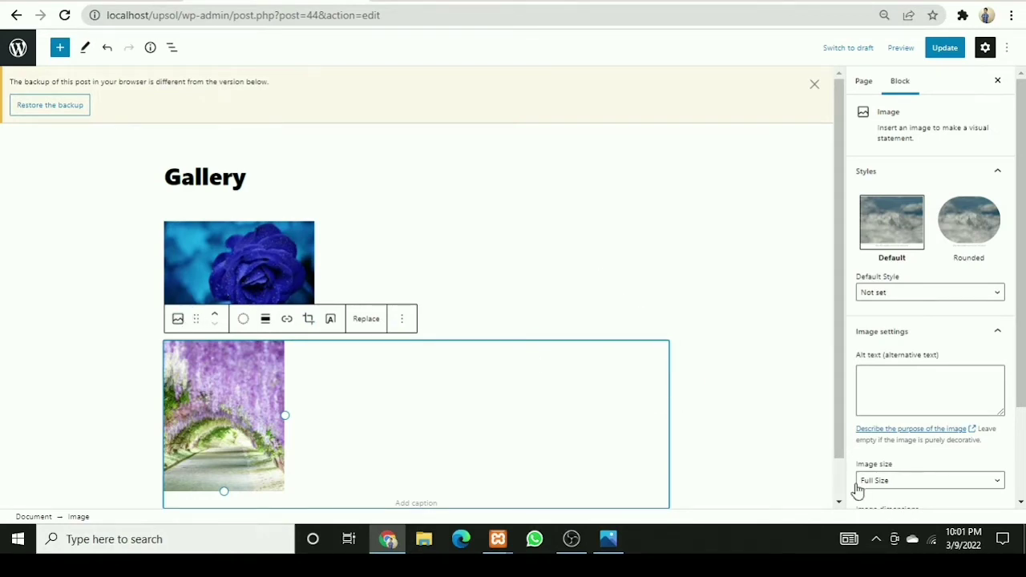
click(991, 227)
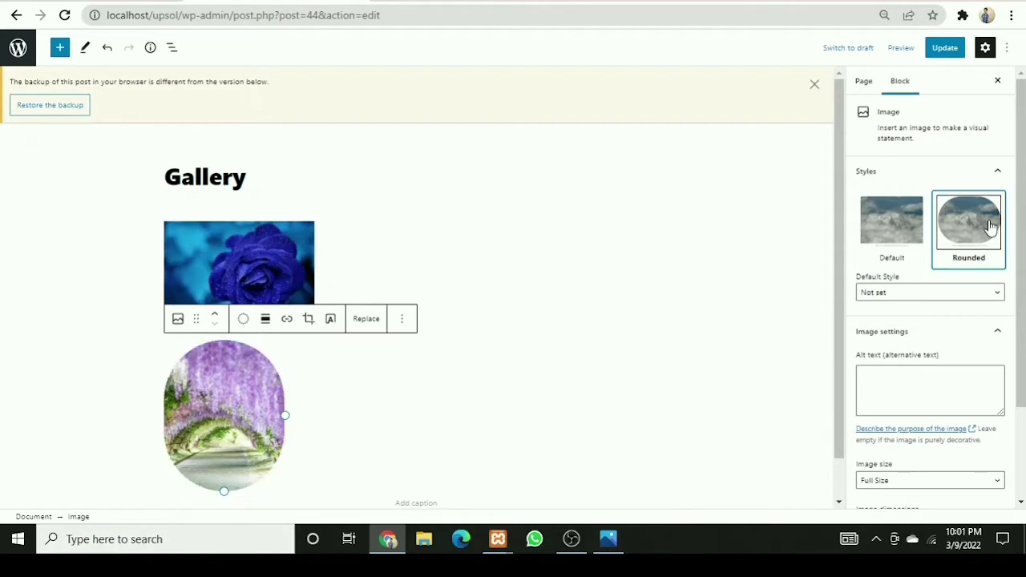
Try the 100%, 75% and 50% size presets on the rounded image, ending on 75%
scroll(1012, 320, down, 2)
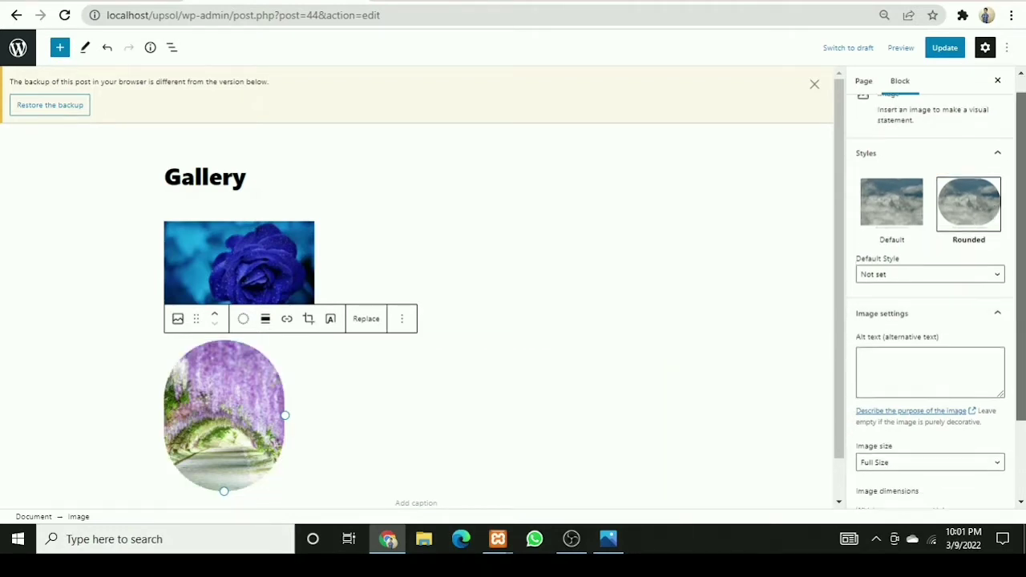
scroll(1012, 321, down, 3)
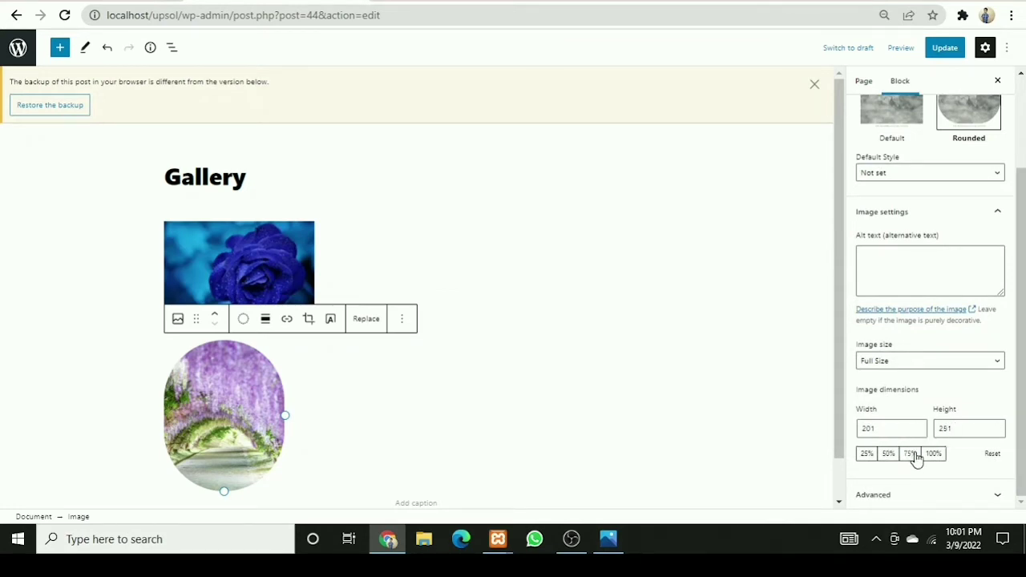
click(934, 456)
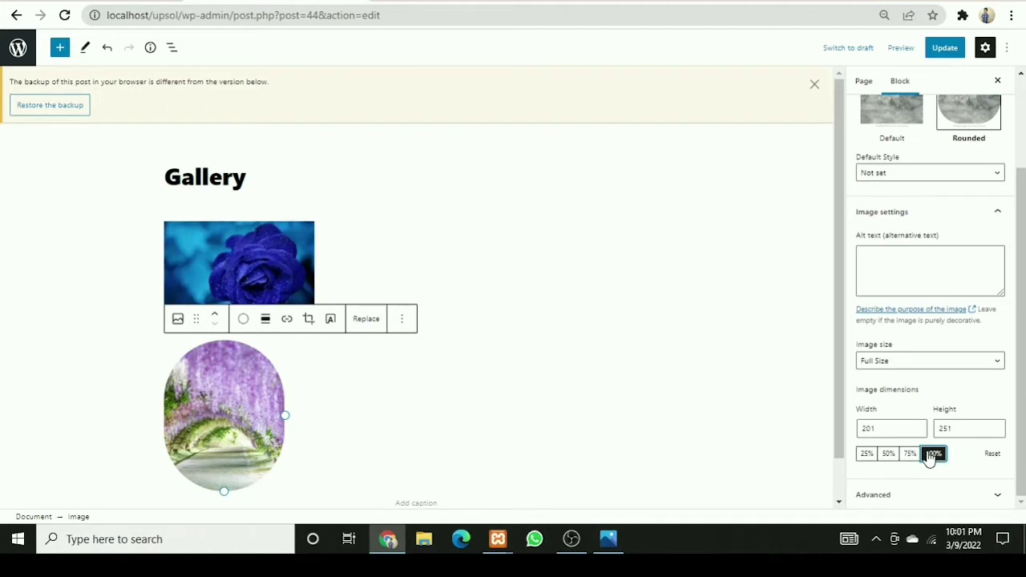
click(911, 455)
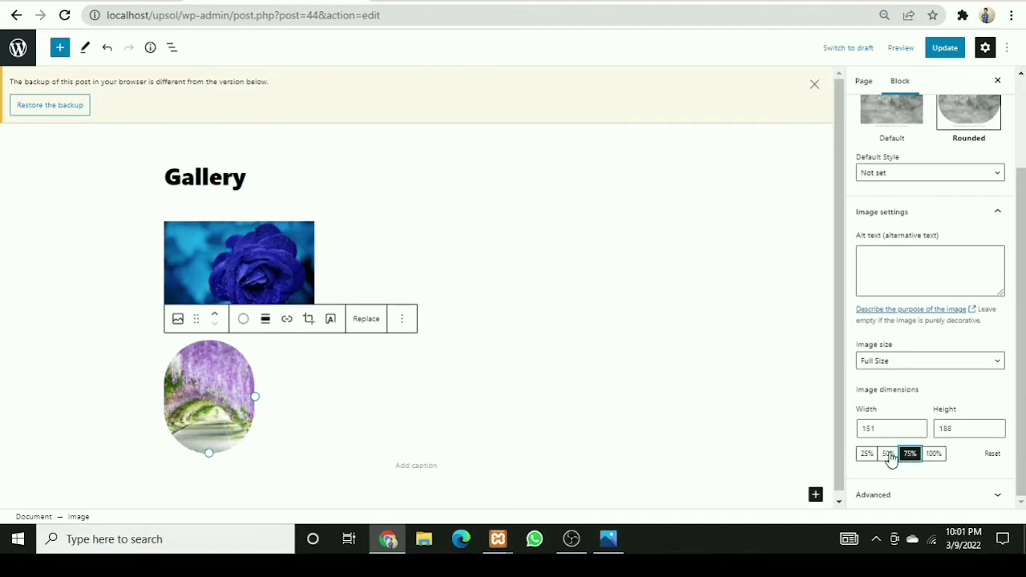
click(888, 455)
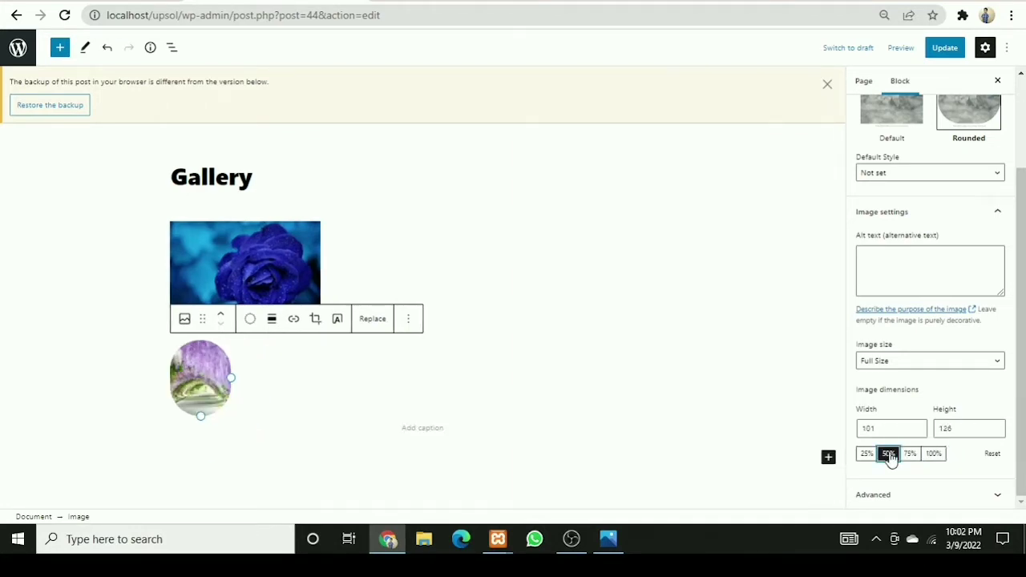
click(303, 410)
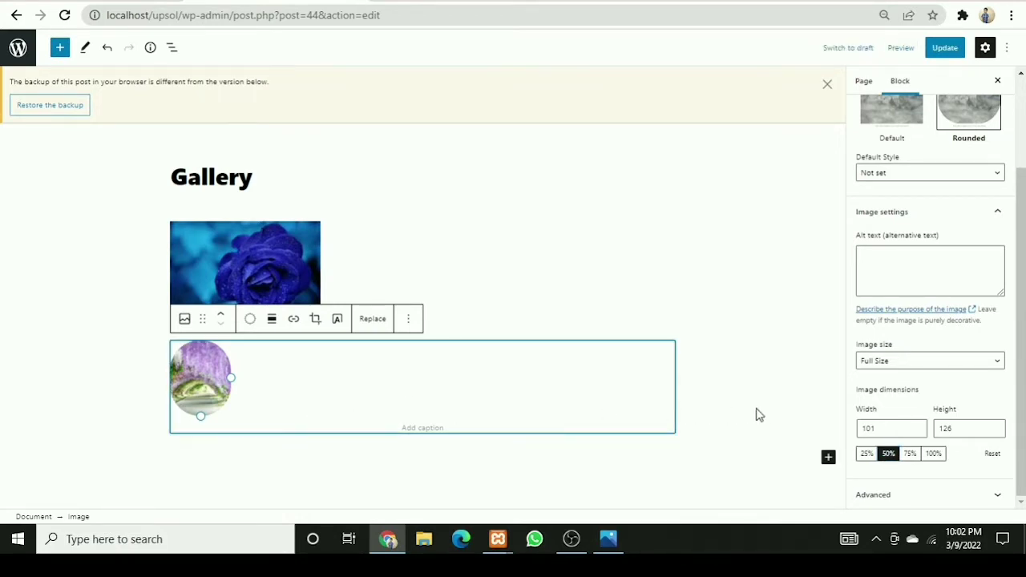
click(912, 456)
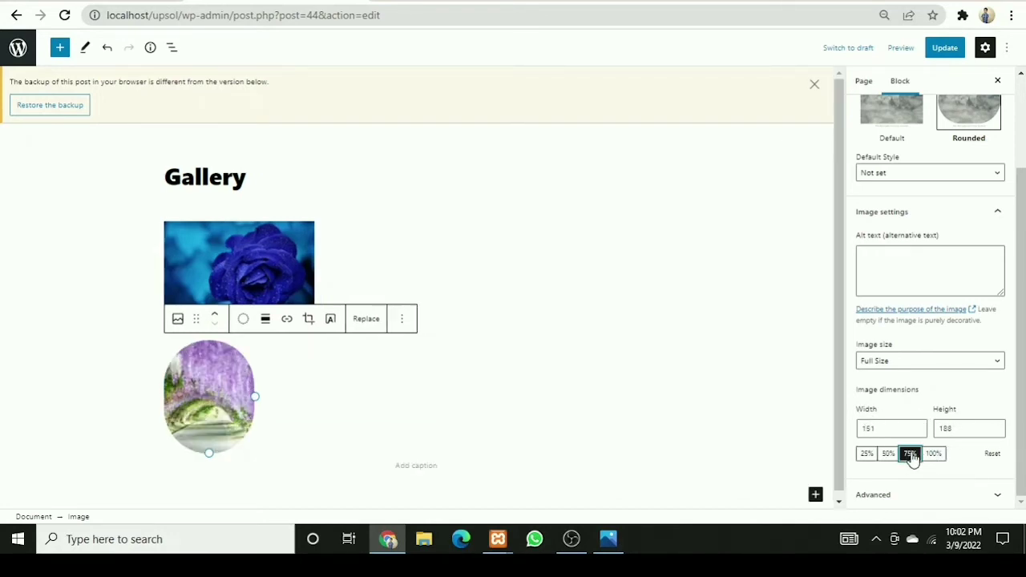
Set the rounded image's width to 200 and its height to 200
click(904, 428)
key(BackSpace)
key(BackSpace)
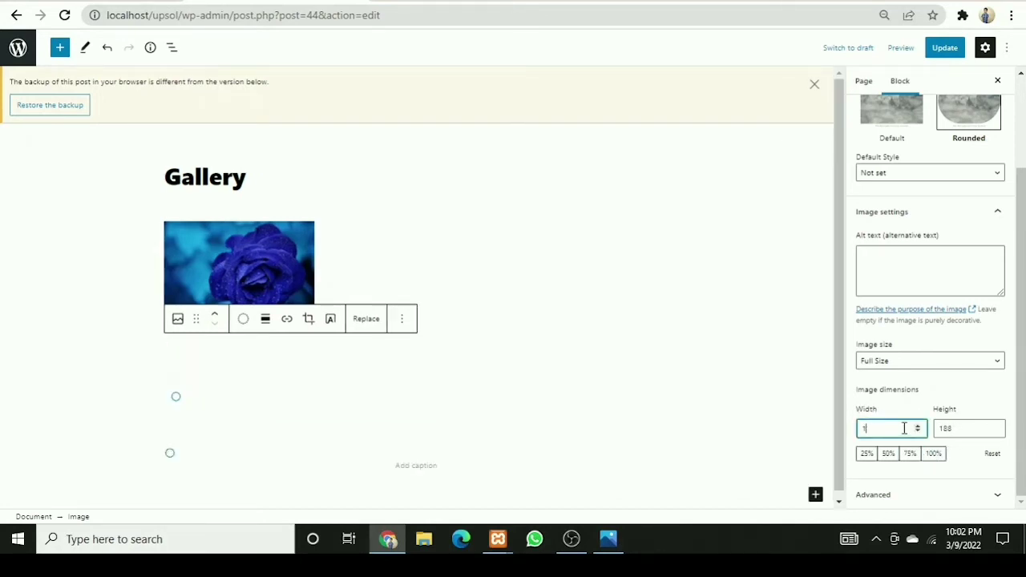
text(200)
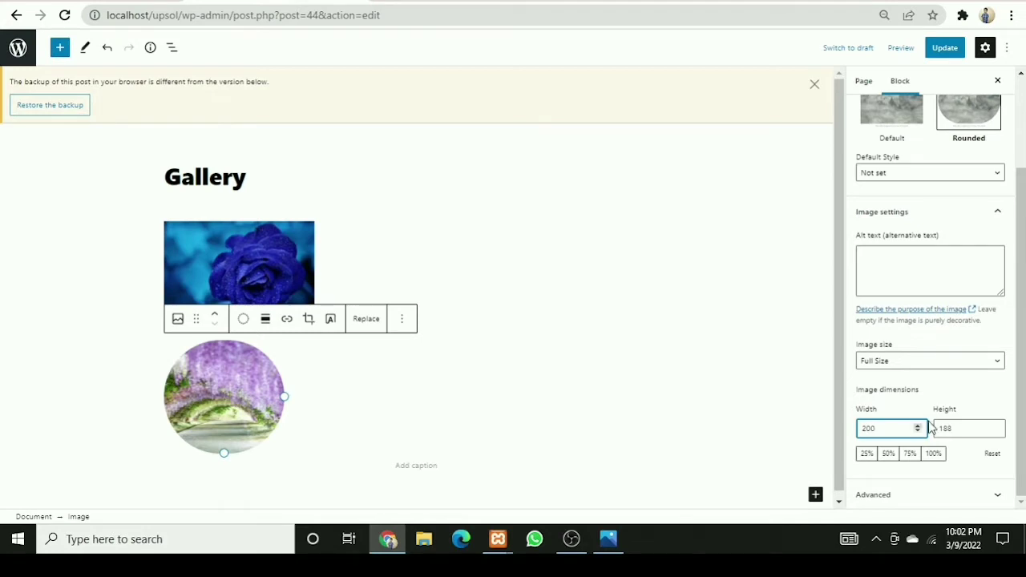
click(976, 431)
key(BackSpace)
key(BackSpace)
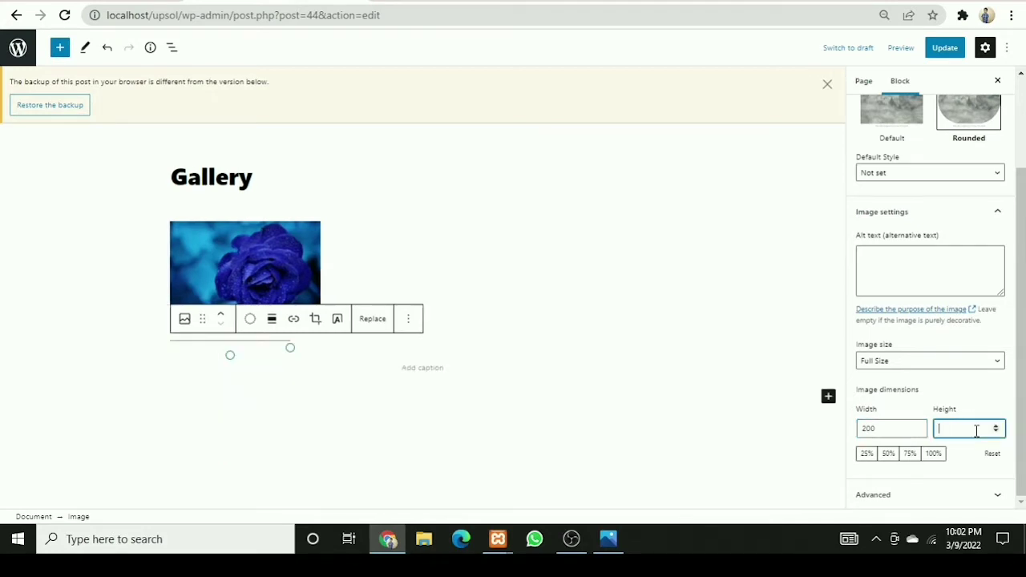
text(200)
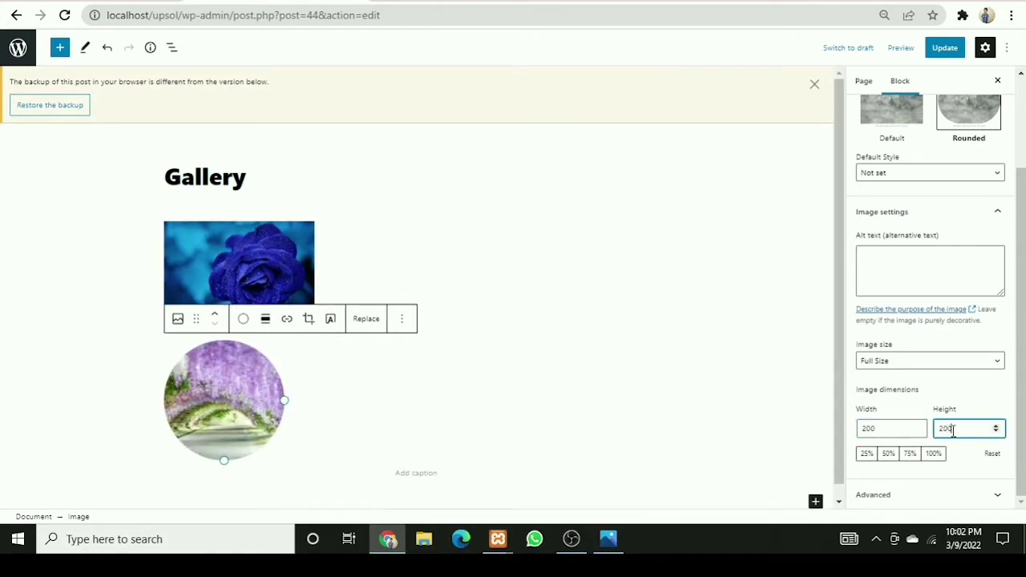
click(318, 388)
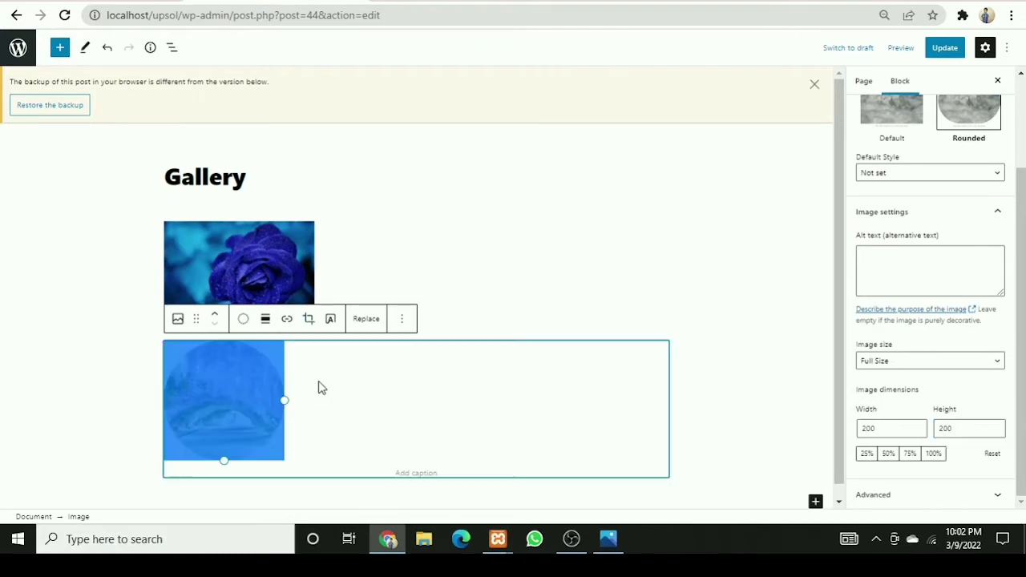
Transform the blue rose image block into a Gallery block
click(546, 286)
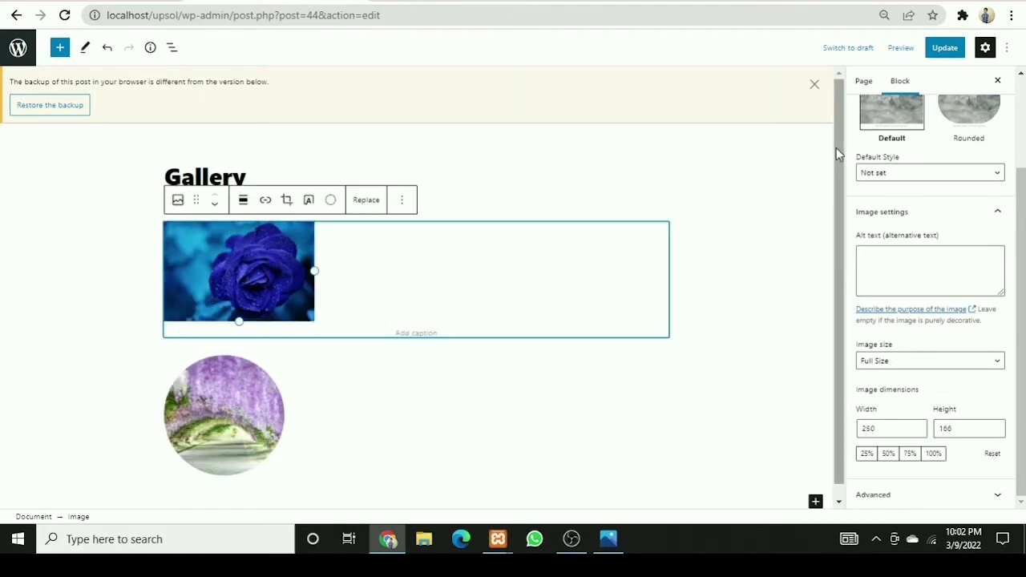
click(179, 201)
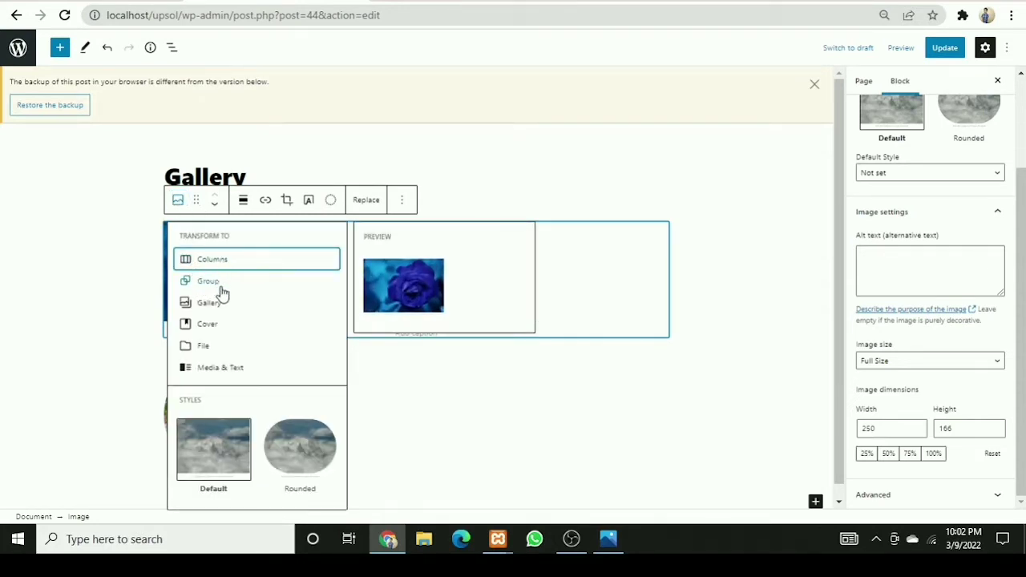
click(222, 304)
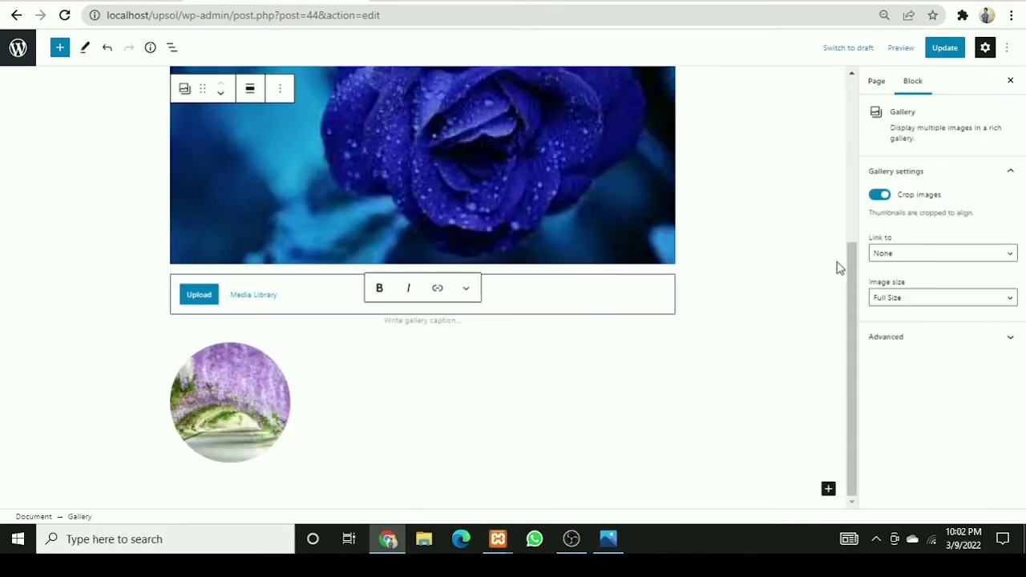
Upload the Desktop laptop picture "download (6)" into the gallery block
drag(849, 255, 845, 188)
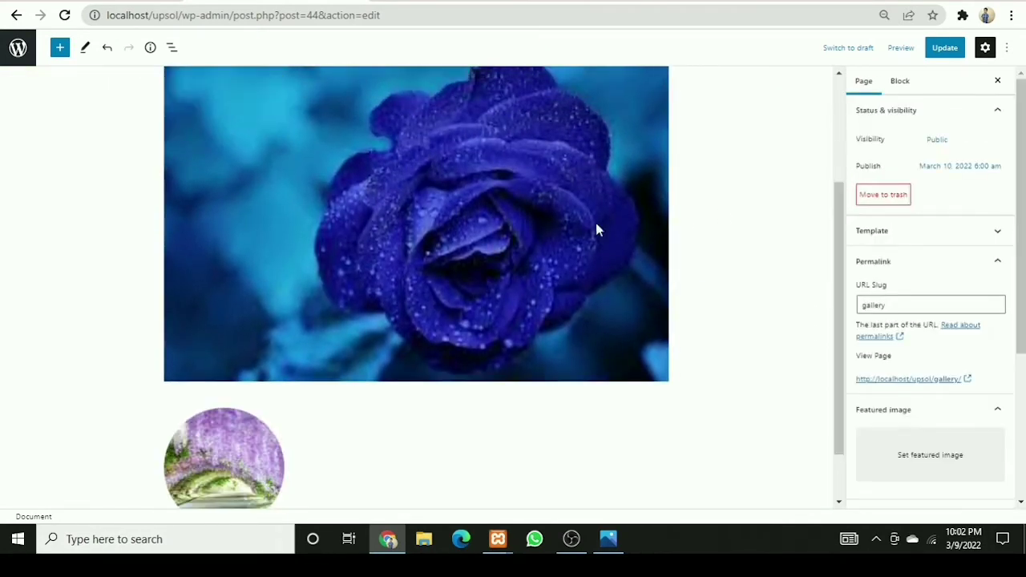
click(461, 288)
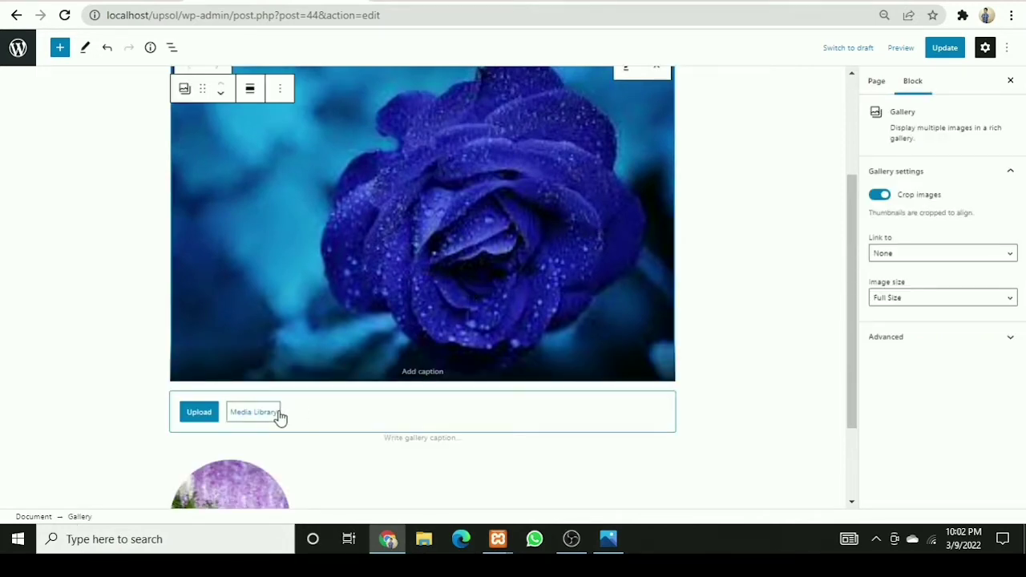
click(198, 413)
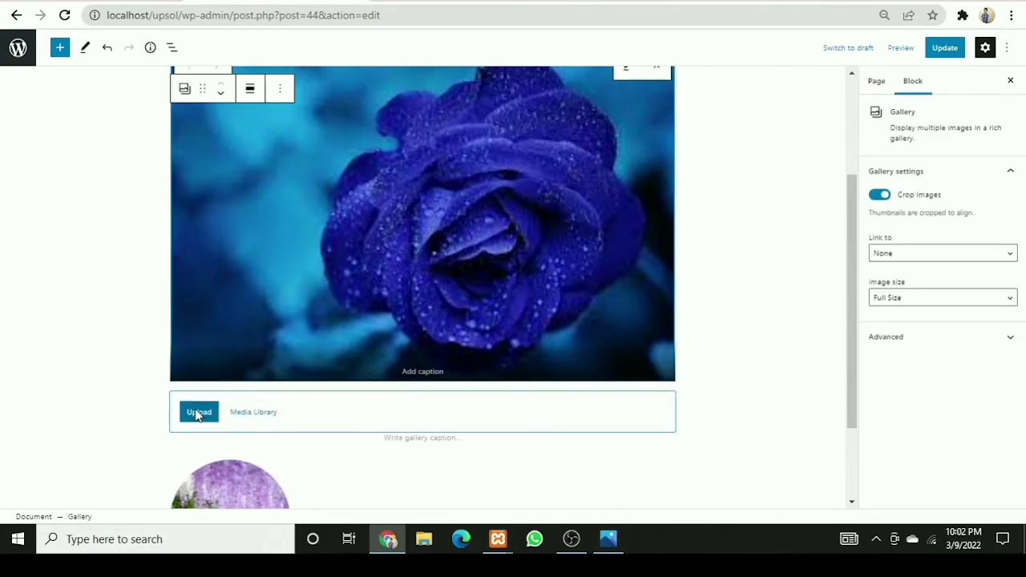
click(378, 225)
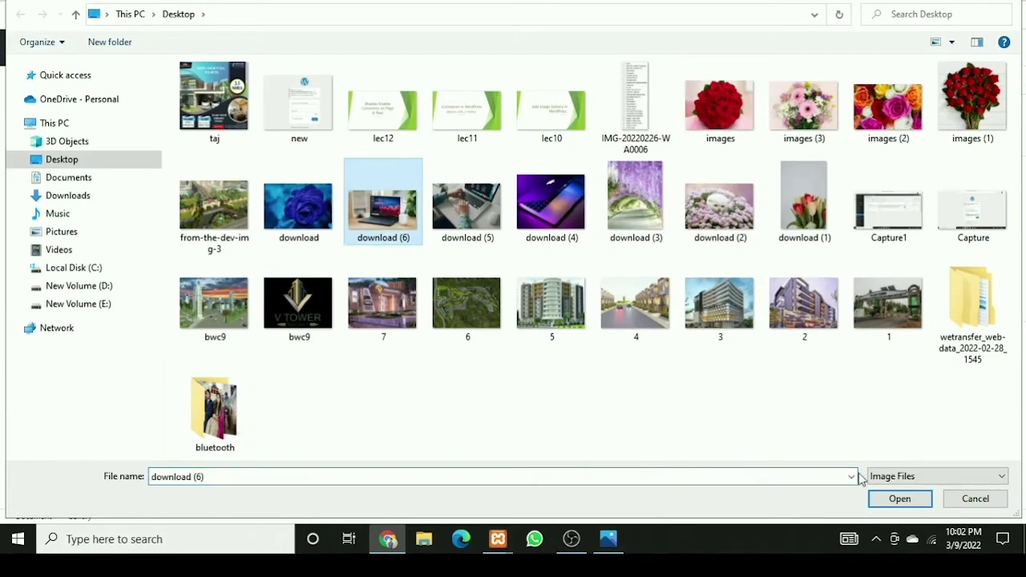
click(901, 499)
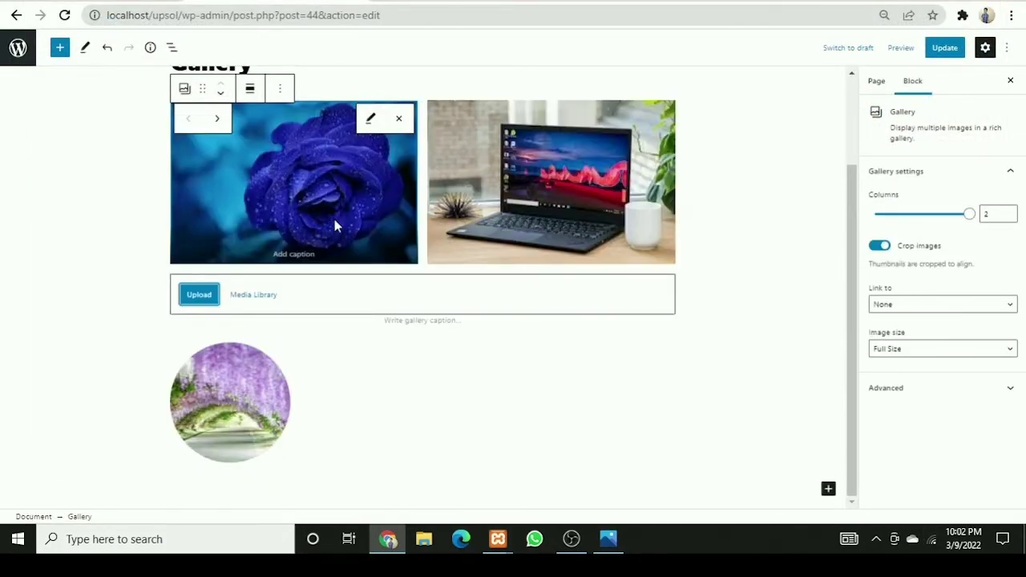
Upload the Desktop building picture "7" as the third image of the gallery block
click(205, 296)
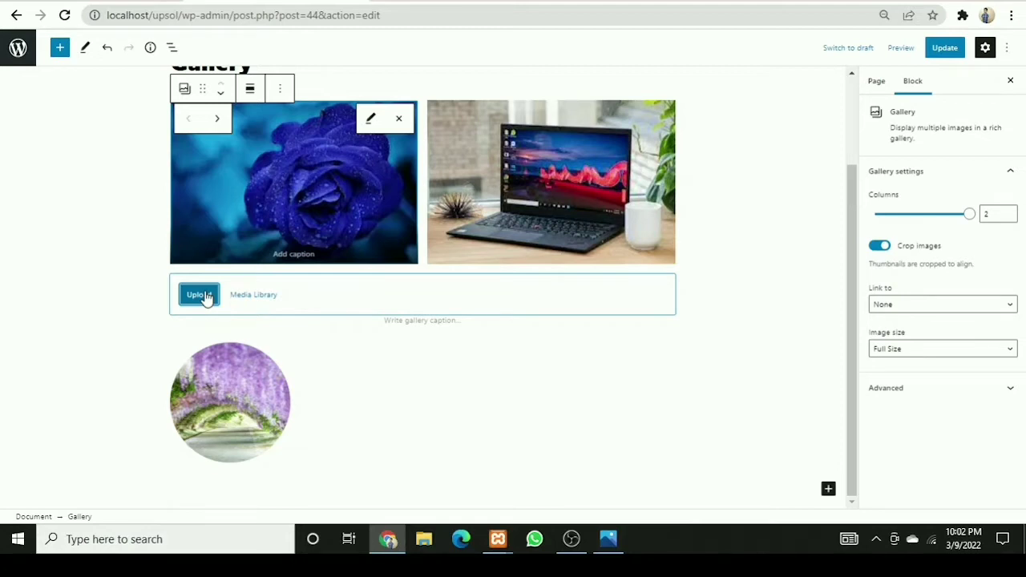
click(258, 413)
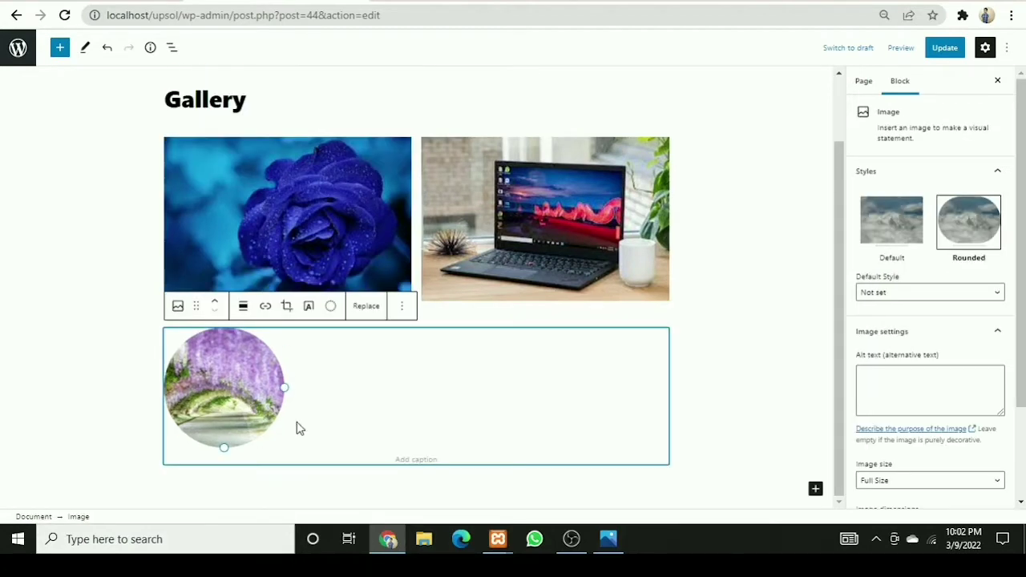
click(283, 212)
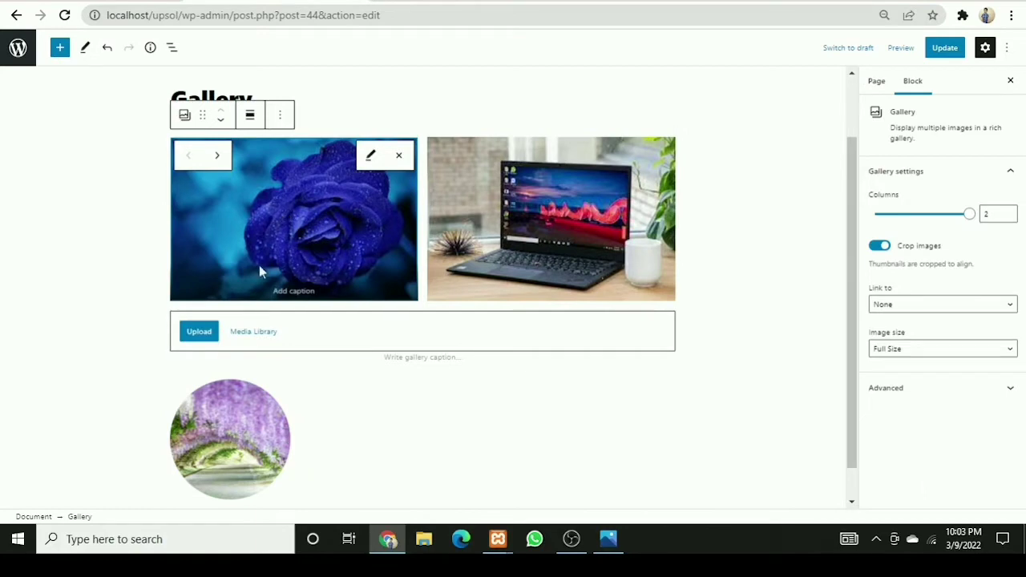
click(208, 335)
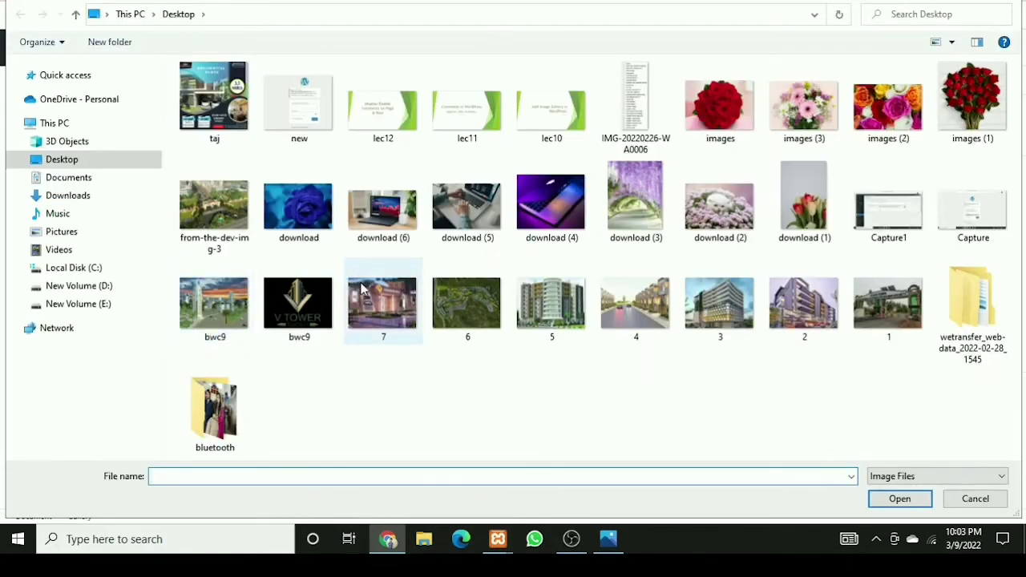
click(368, 293)
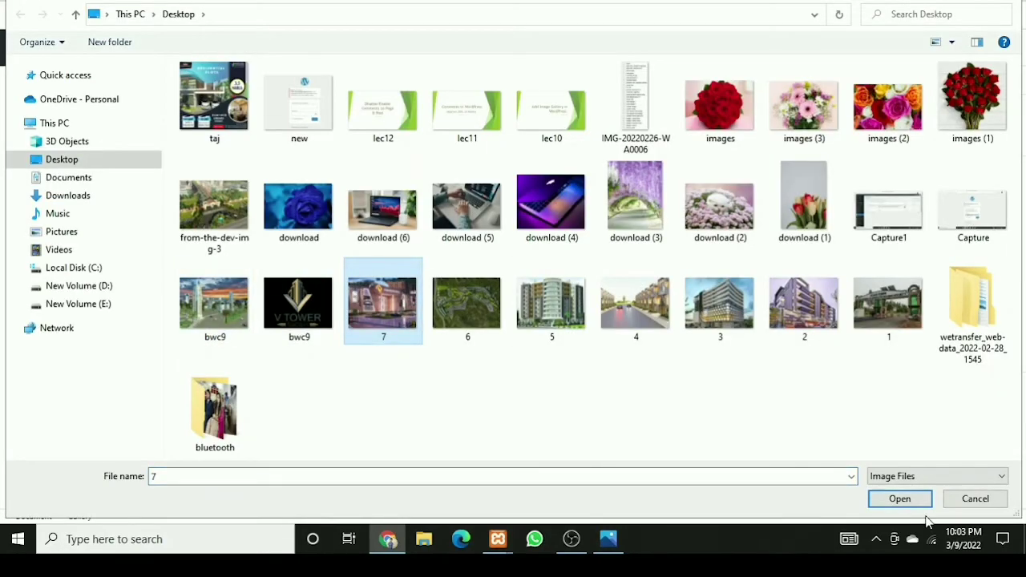
click(900, 499)
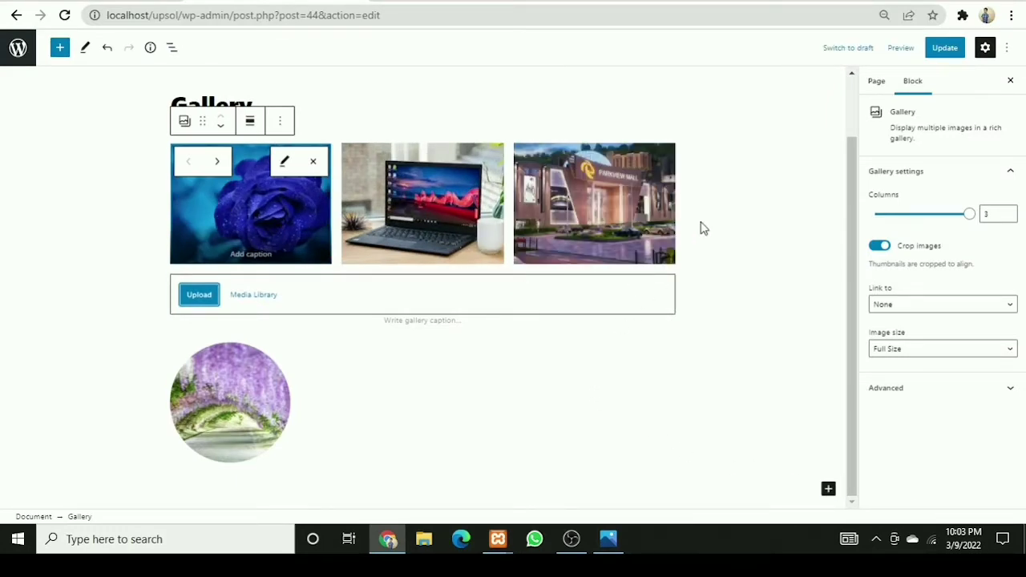
Update the Gallery page and switch to the browser tab with the UpsolTechnologies website
click(941, 47)
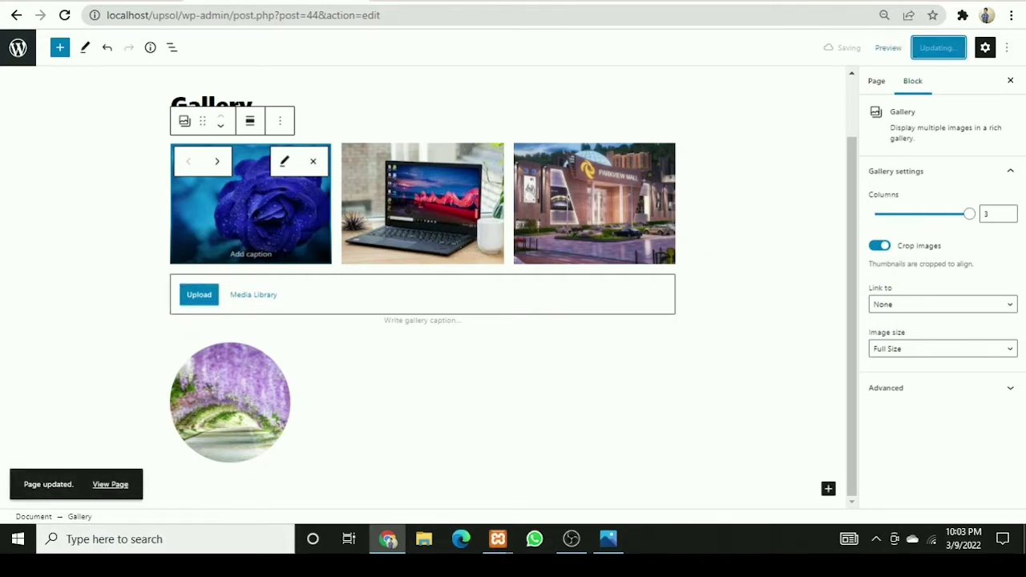
click(94, 2)
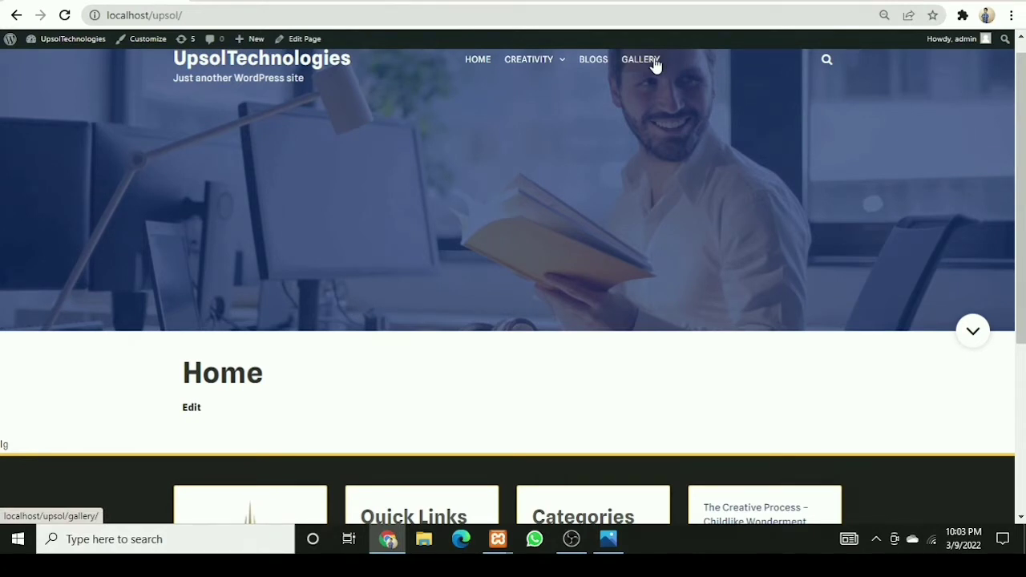
Open the Gallery page on the live site and look through its images
click(653, 64)
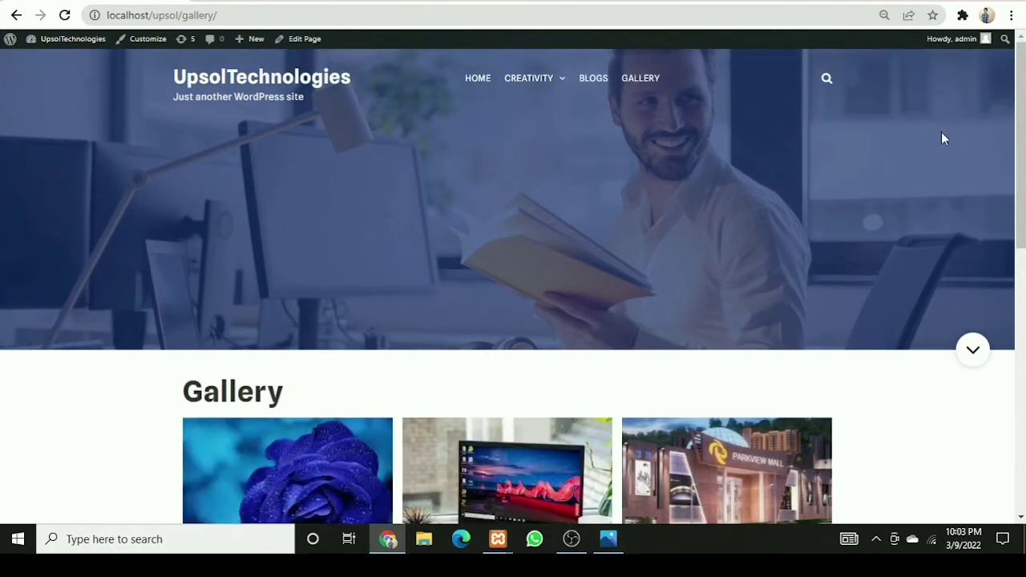
scroll(942, 138, down, 4)
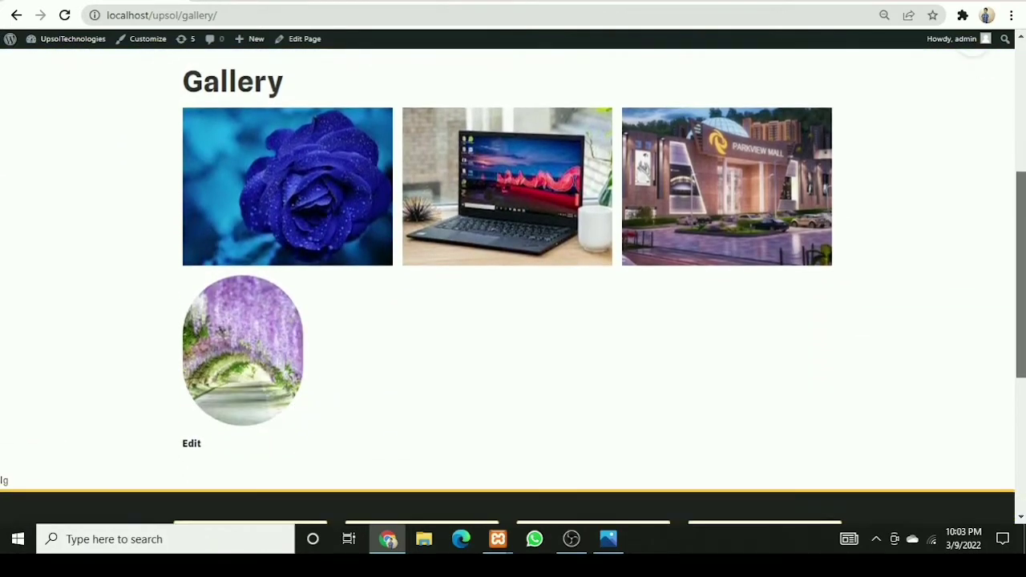
scroll(1023, 164, up, 4)
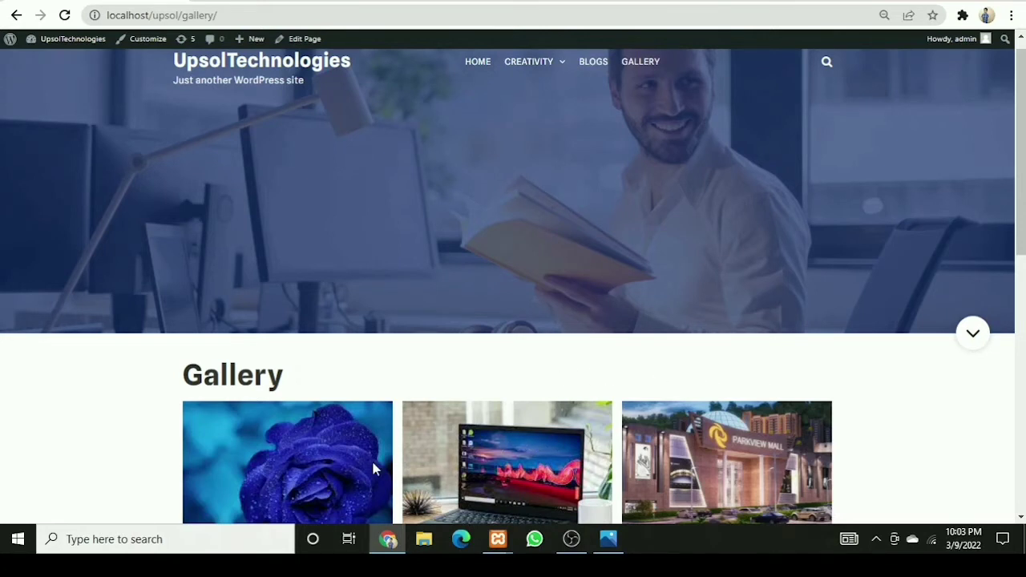
drag(1018, 189, 1018, 280)
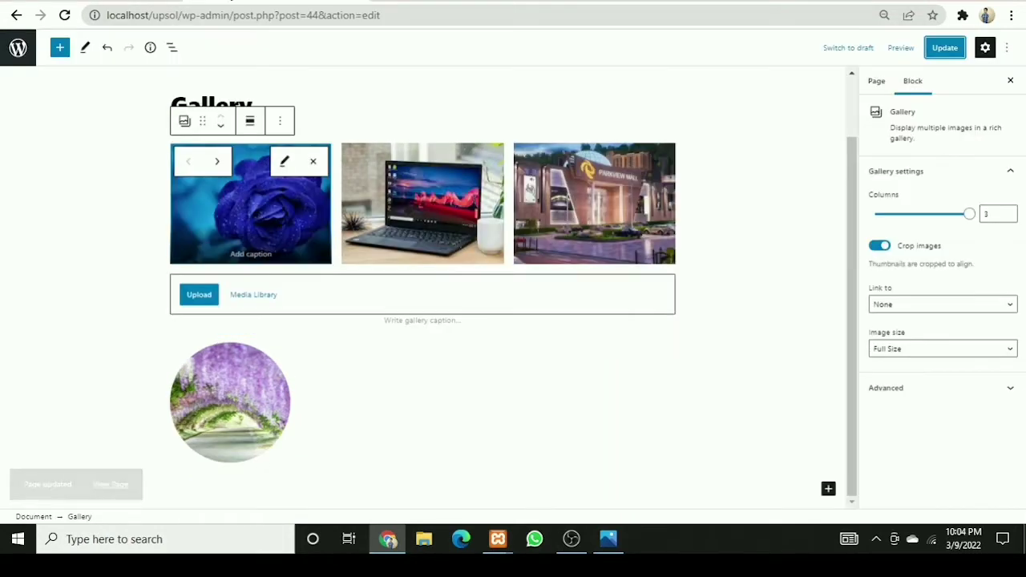
Leave the page editor and open the WordPress admin page for adding new plugins
click(20, 49)
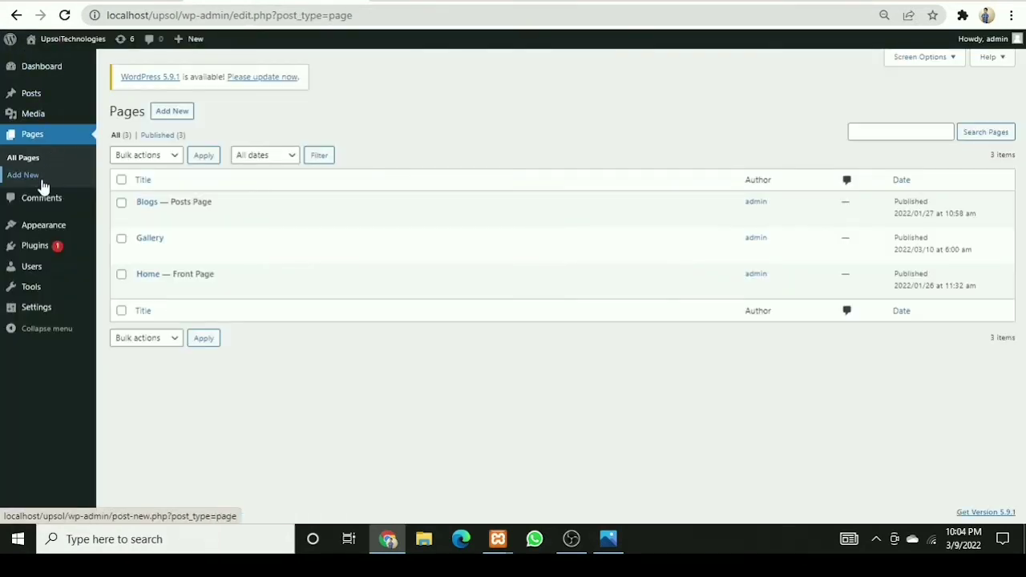
mouse_move(34, 245)
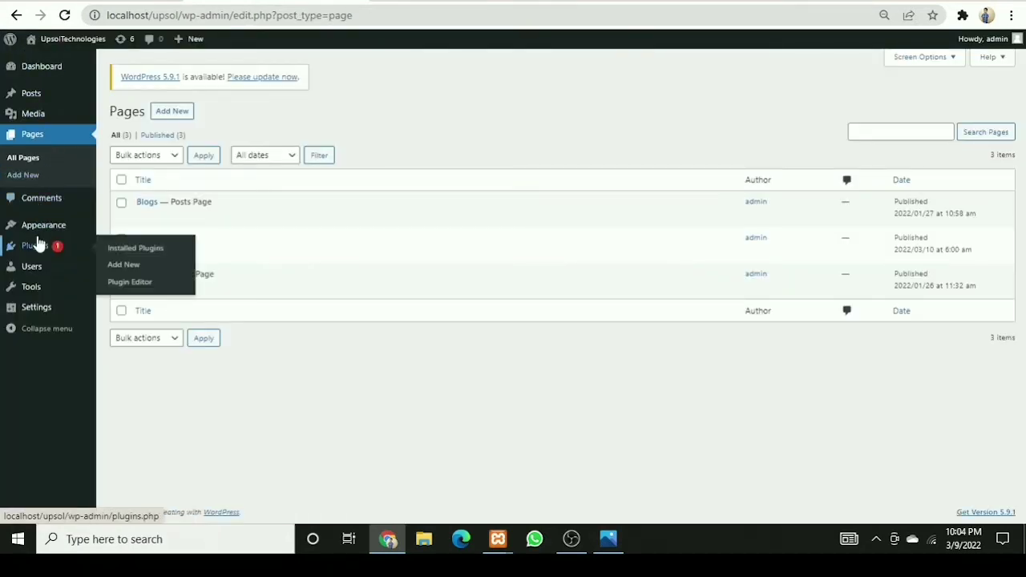
click(120, 266)
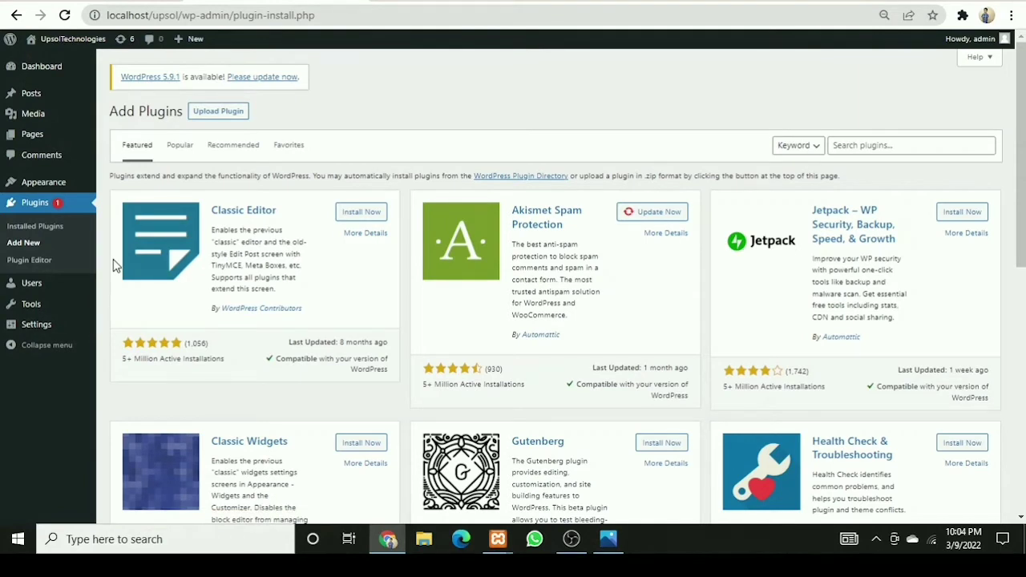
Search the plugin directory for "Responsive Lightbox & Gallery"
click(833, 152)
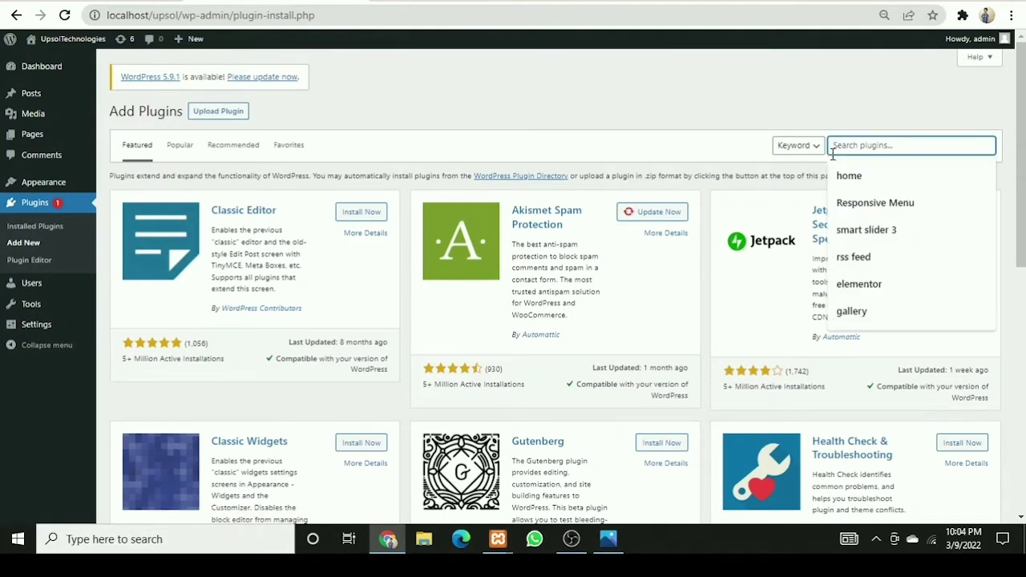
text(Responsive)
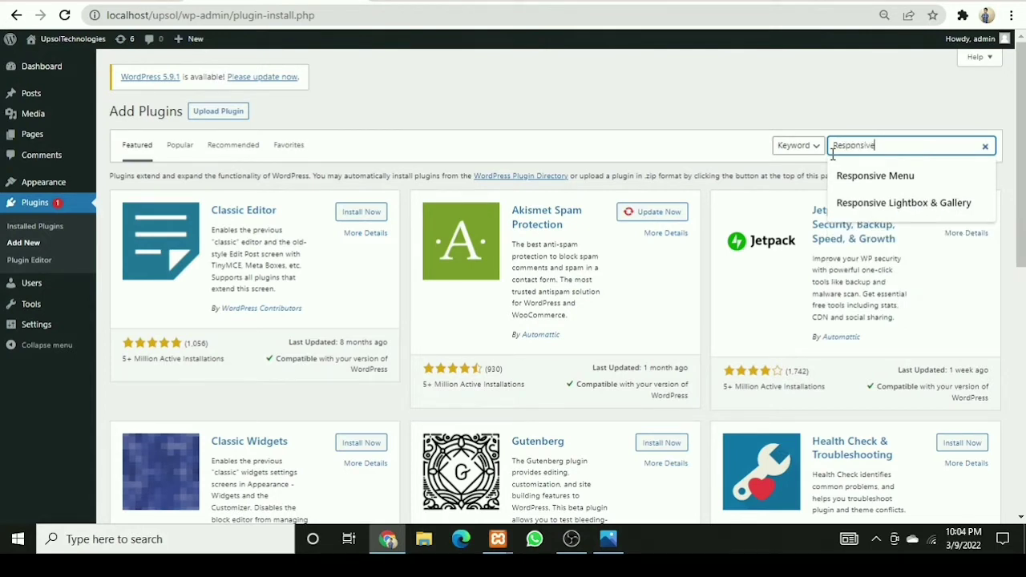
key(Return)
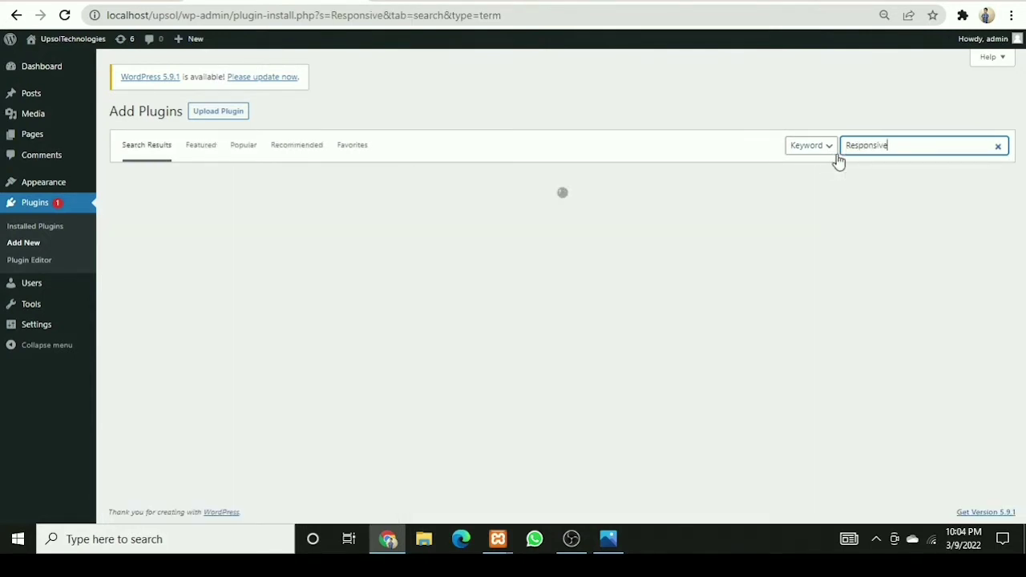
click(885, 157)
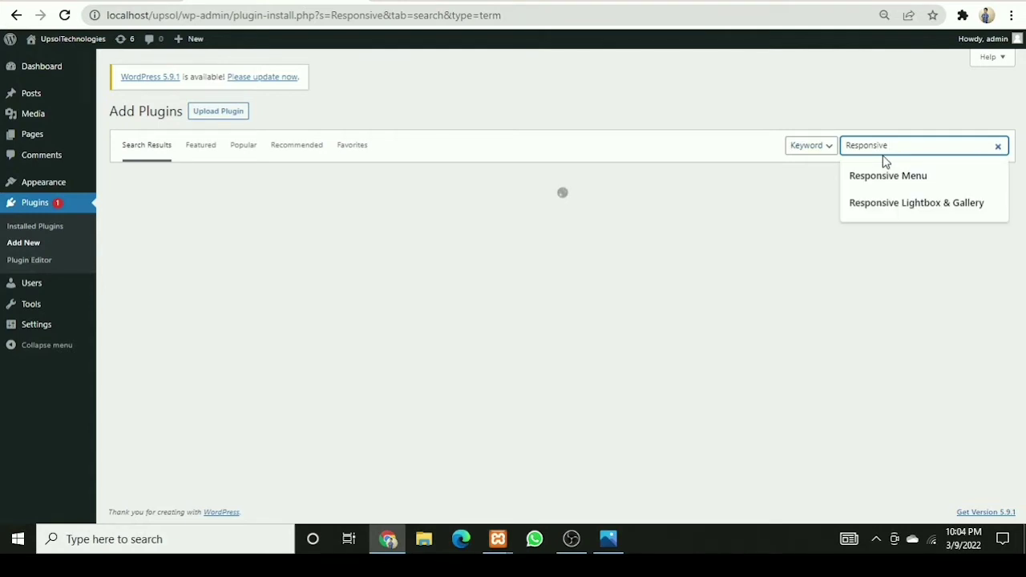
click(899, 149)
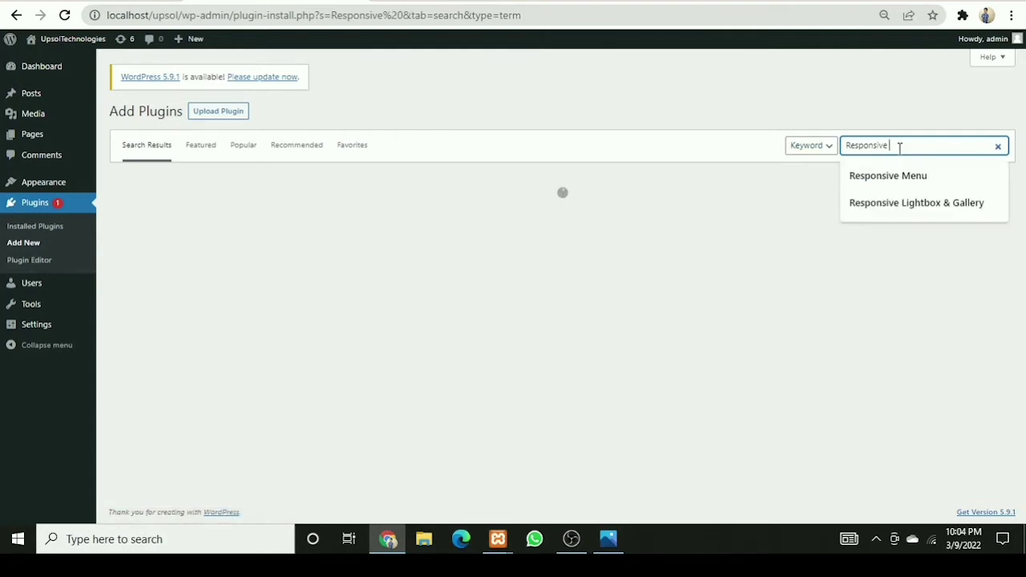
click(910, 207)
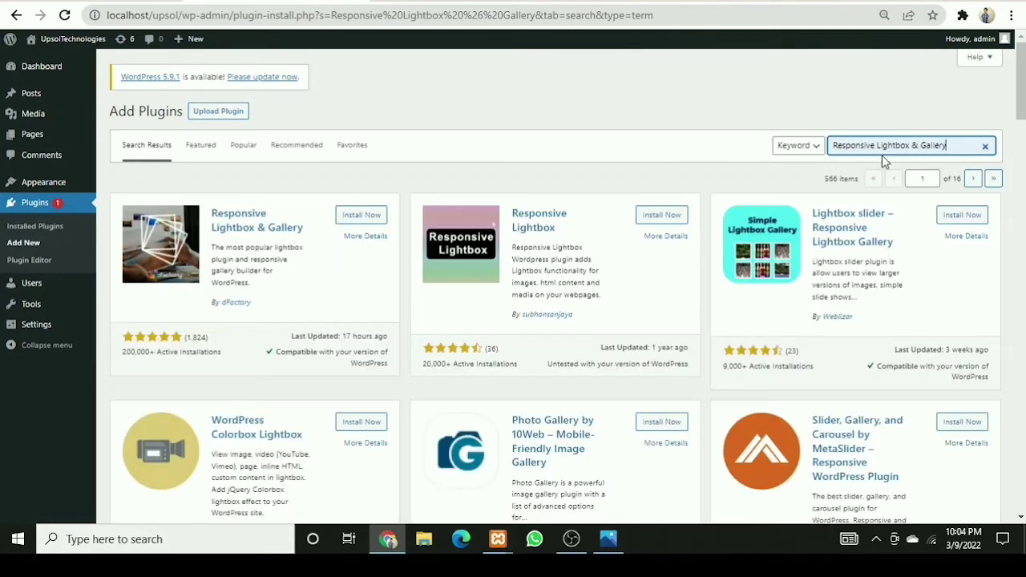
Install and activate the Responsive Lightbox & Gallery plugin by dFactory and look over its welcome page
click(361, 218)
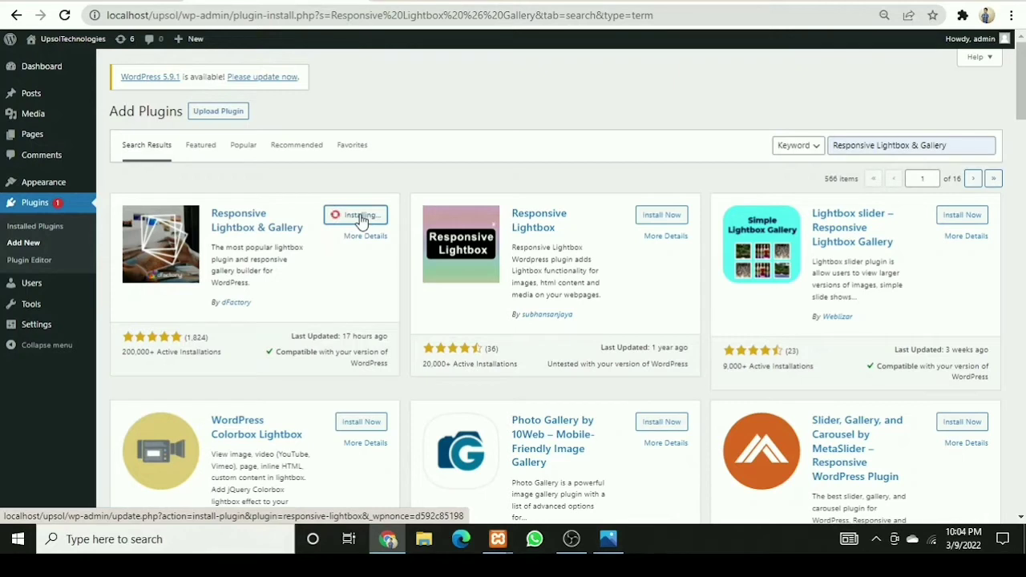
click(372, 222)
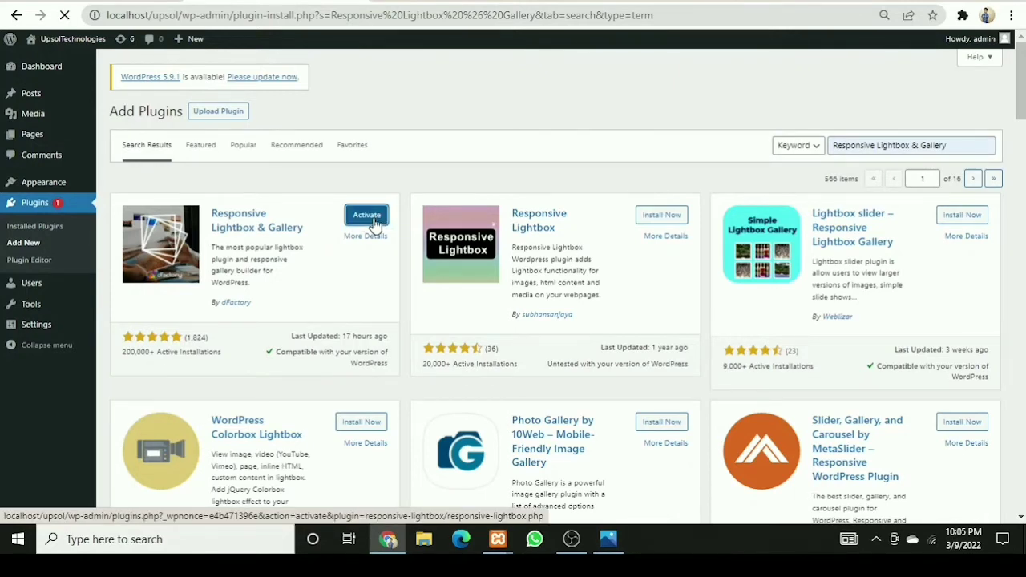
click(367, 217)
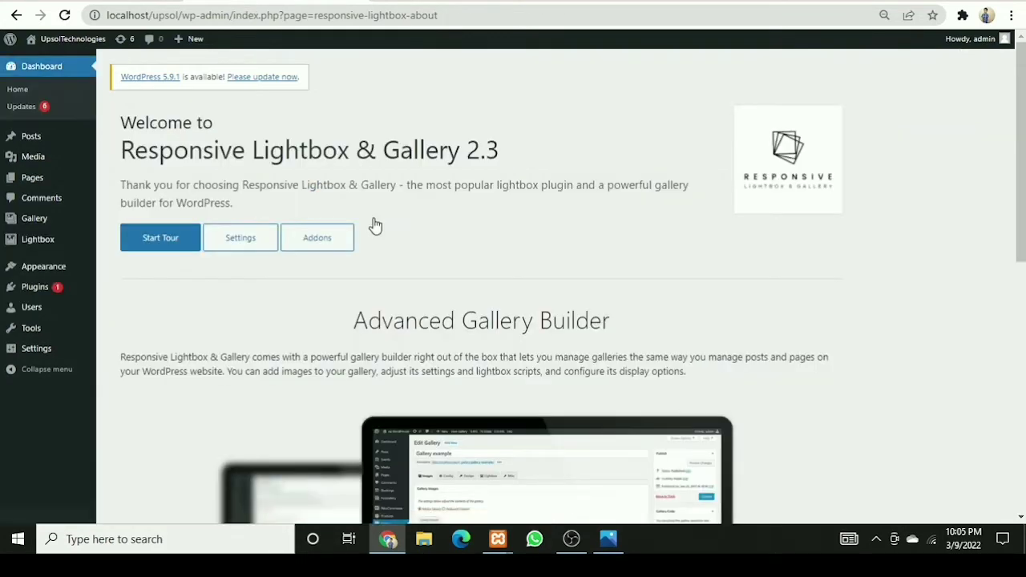
scroll(1017, 120, down, 5)
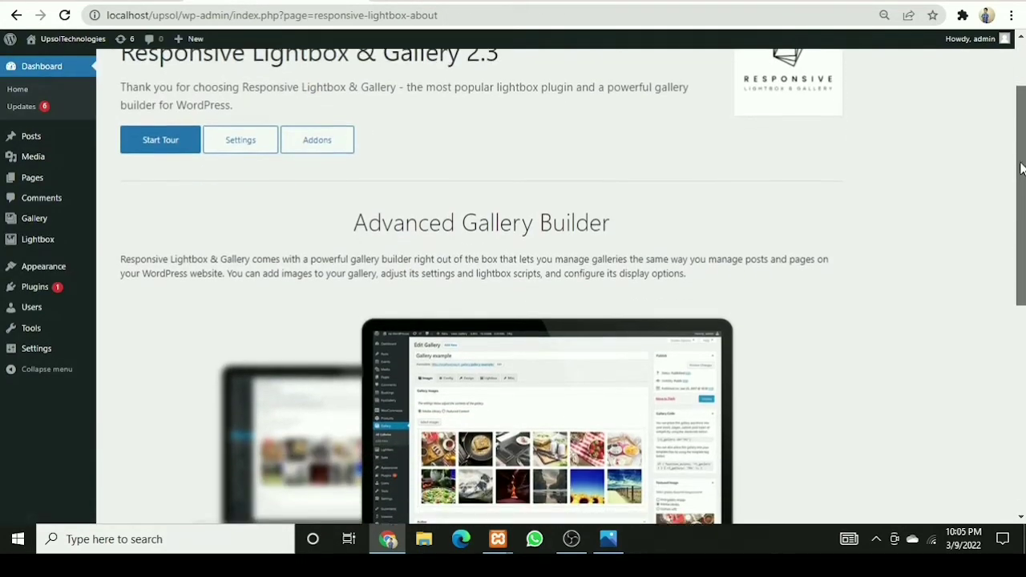
scroll(561, 289, down, 2)
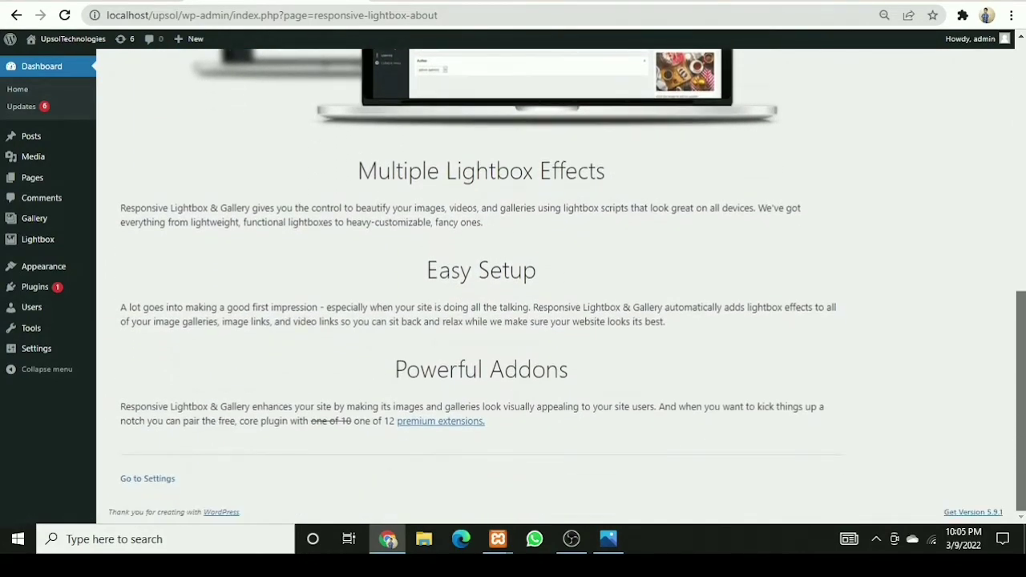
scroll(1021, 151, up, 8)
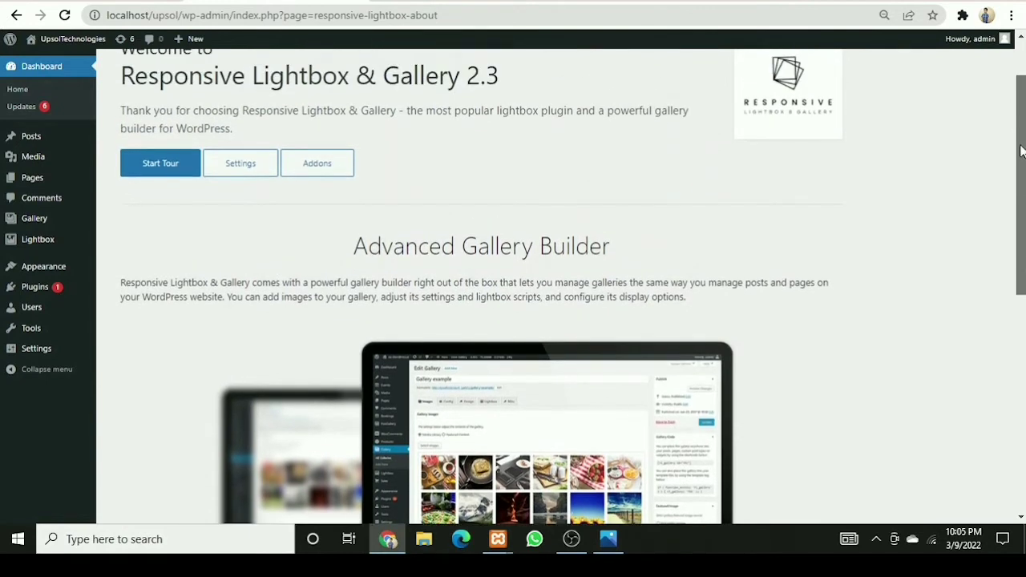
Start a new gallery with the Responsive Lightbox & Gallery plugin
mouse_move(41, 155)
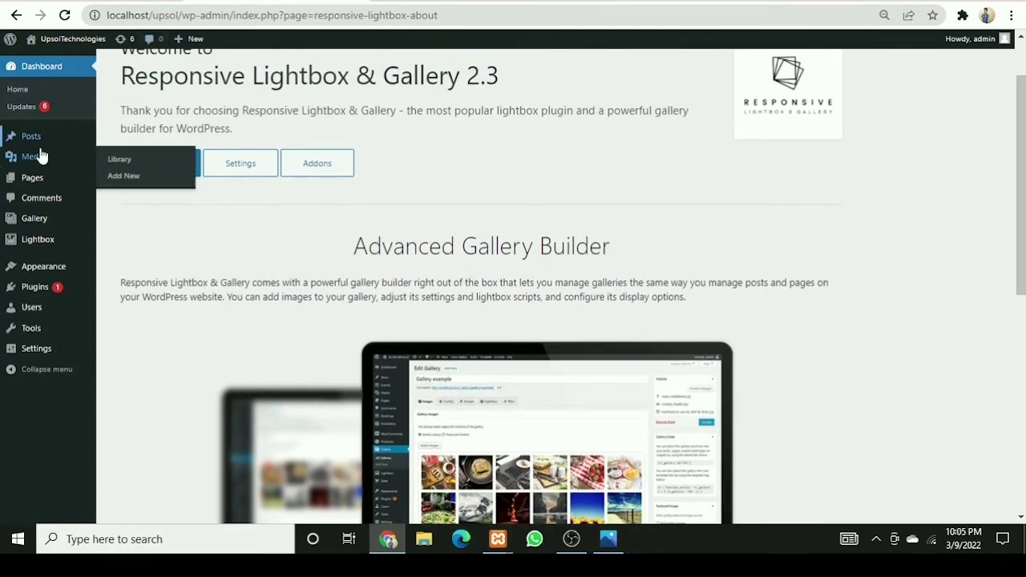
mouse_move(48, 223)
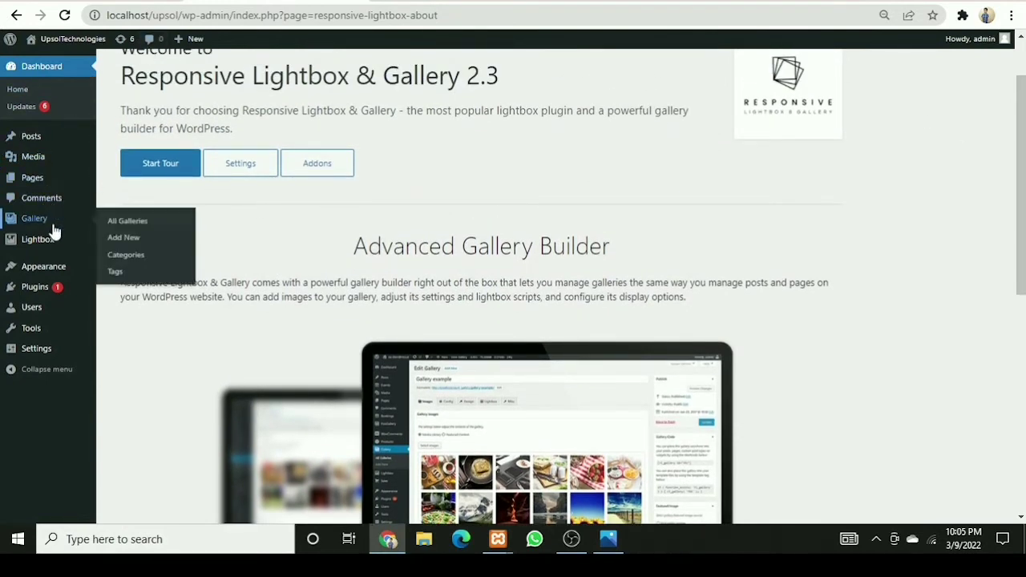
click(132, 240)
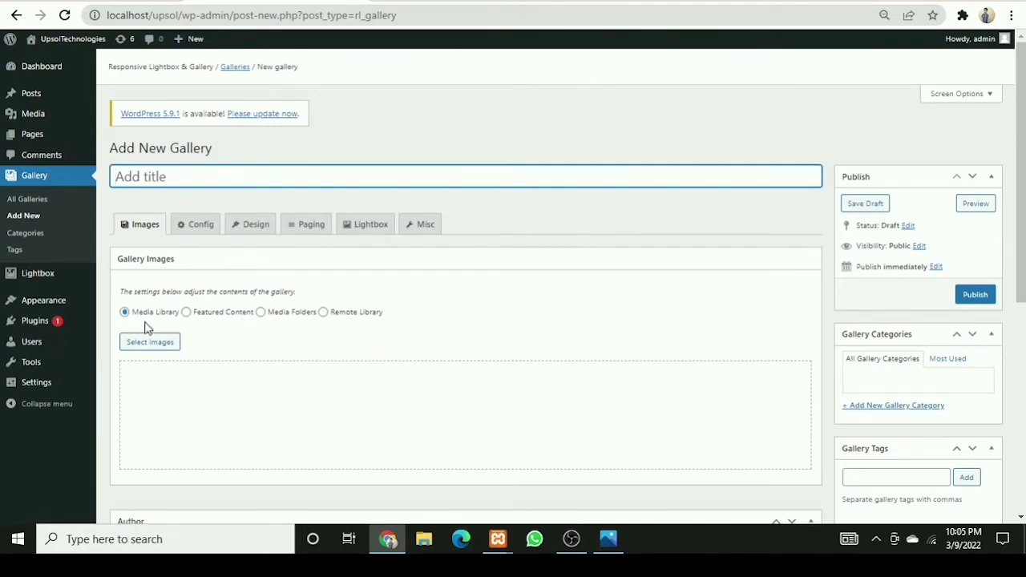
Add the two desk laptop pictures, wisteria tunnel, first blue rose, purple laptop, hands on laptop and Apollo logo from the media library to the gallery
click(141, 350)
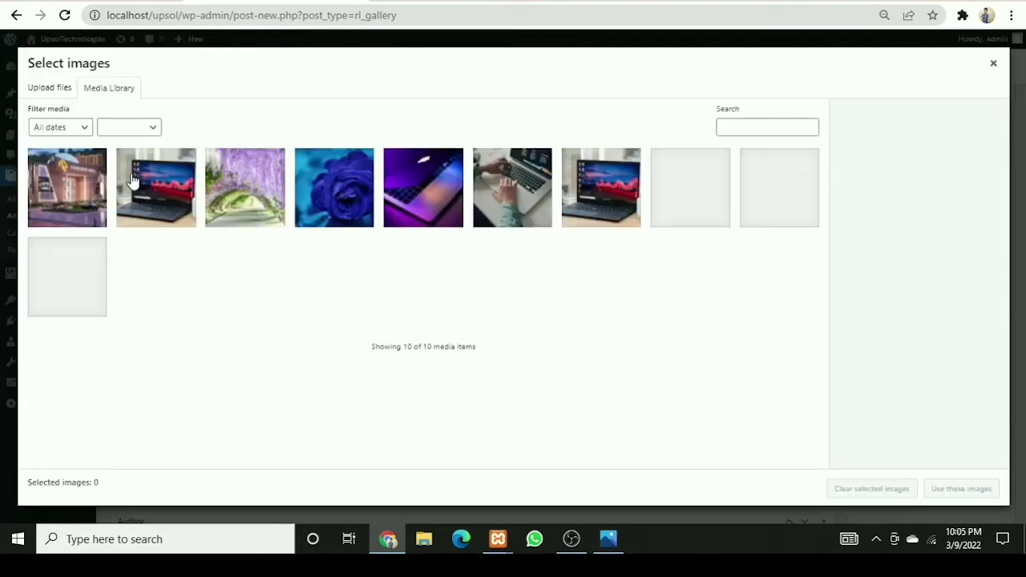
click(164, 197)
click(226, 201)
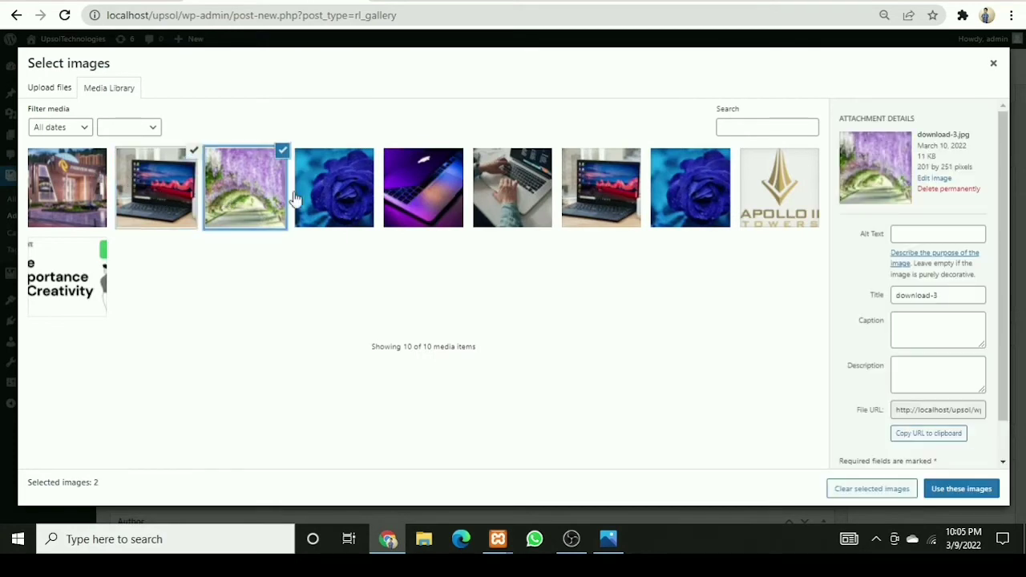
click(337, 199)
click(406, 200)
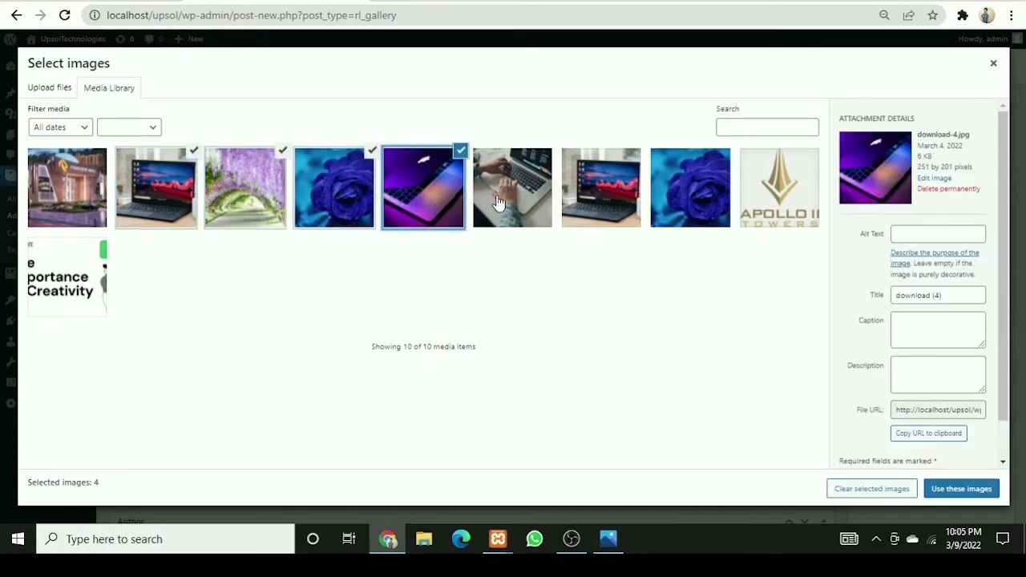
click(498, 201)
click(574, 196)
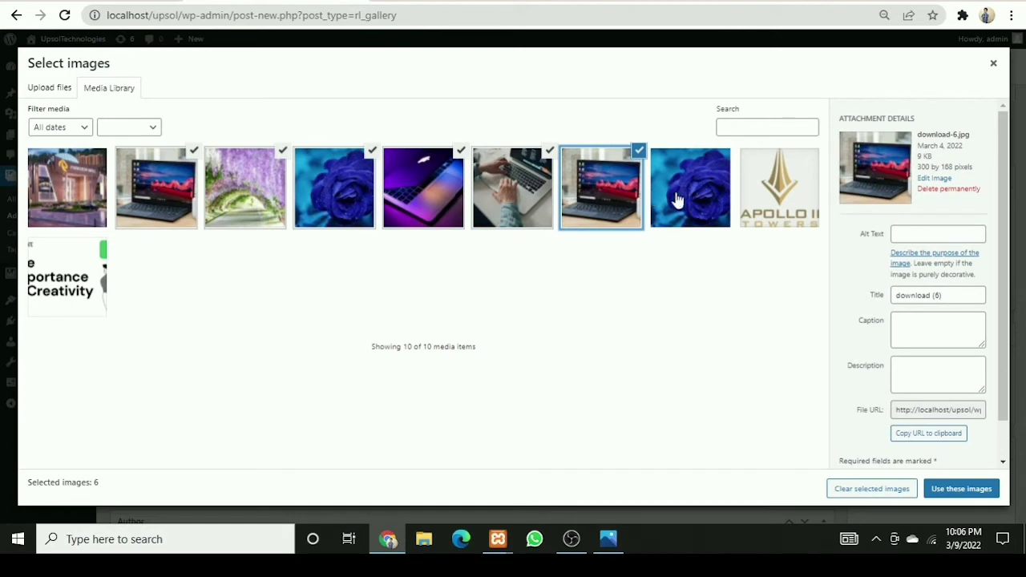
click(736, 201)
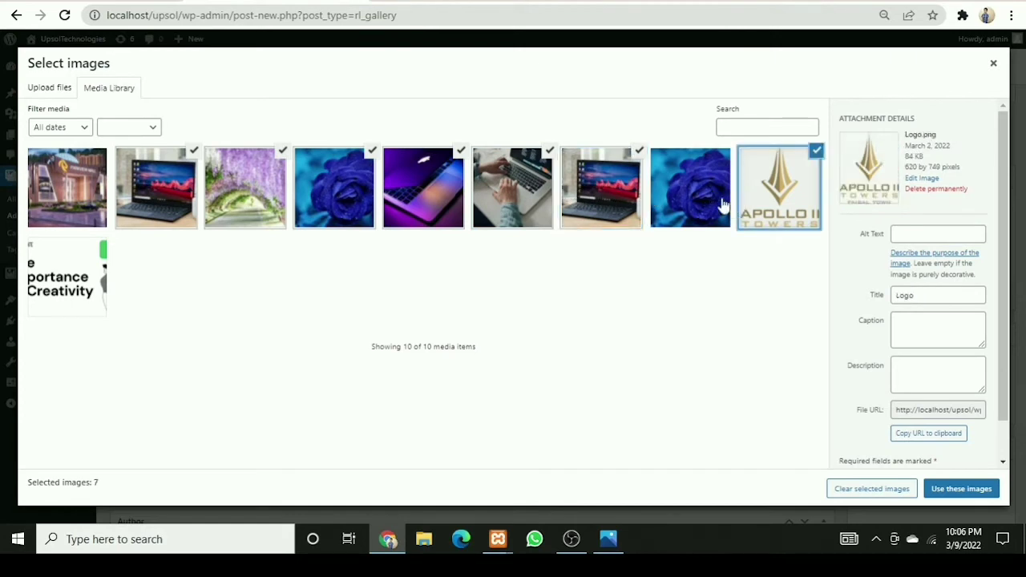
click(958, 491)
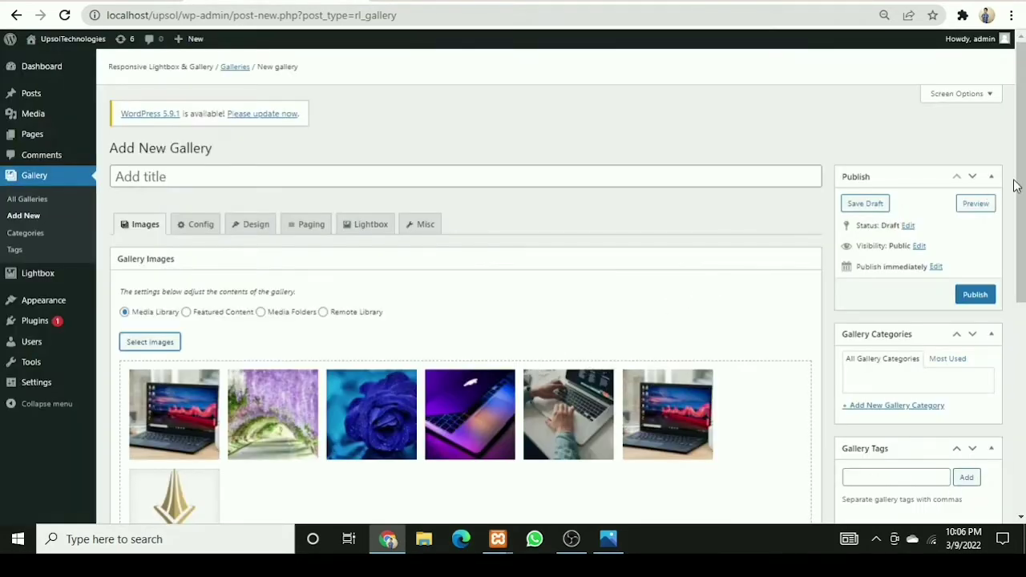
Set the thumbnail icon to the camera in the new gallery's design settings
drag(1016, 183, 1010, 234)
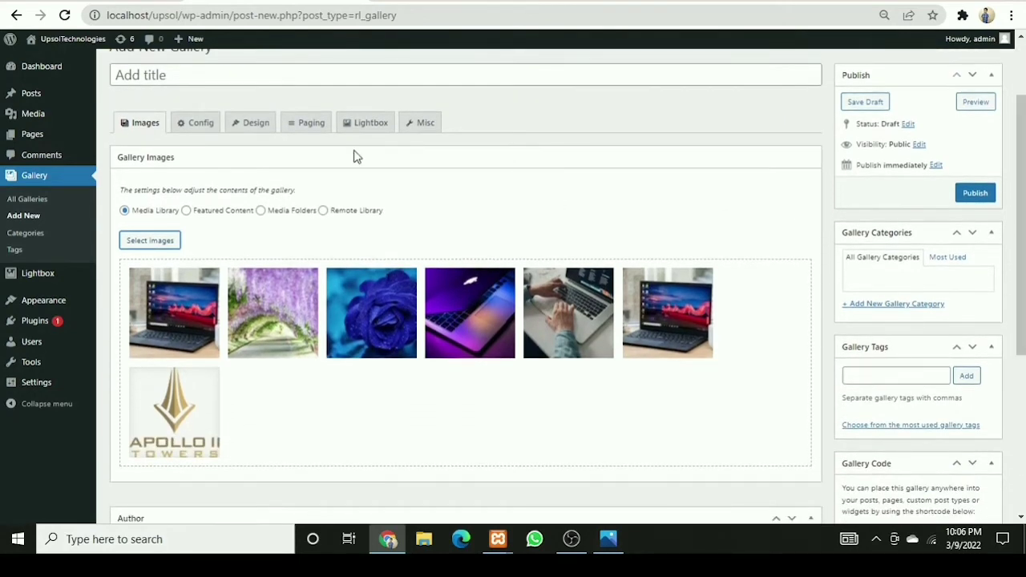
click(250, 125)
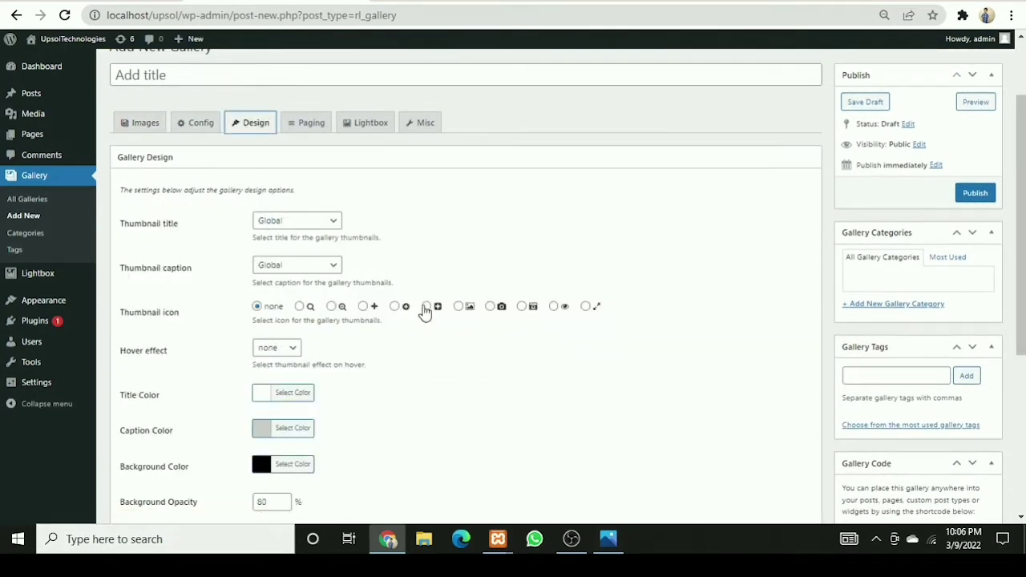
click(490, 307)
Set the thumbnail hover effect to Effect 1 and open the gallery's lightbox settings
scroll(521, 200, down, 2)
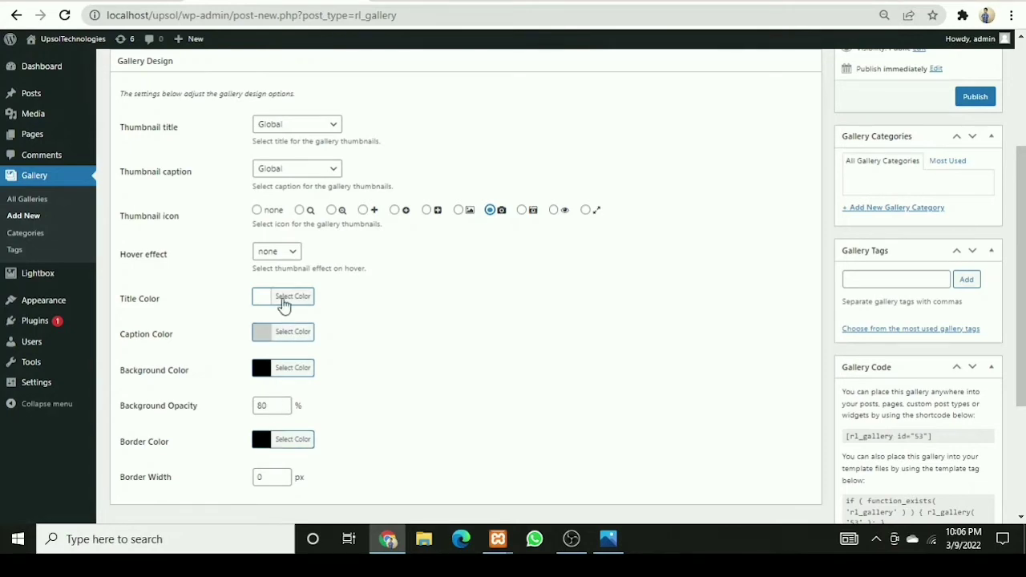
scroll(1018, 271, down, 2)
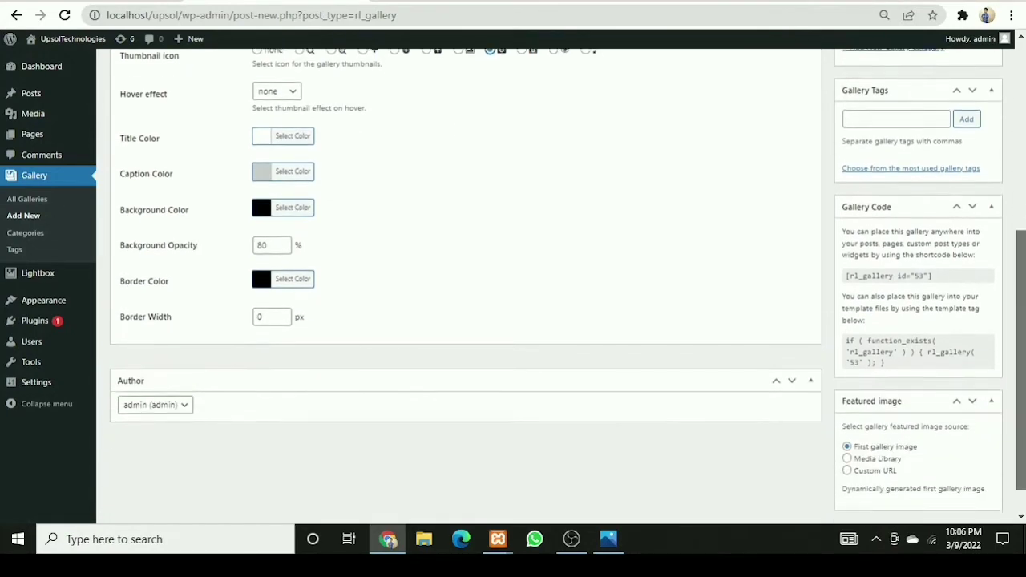
scroll(1018, 270, up, 2)
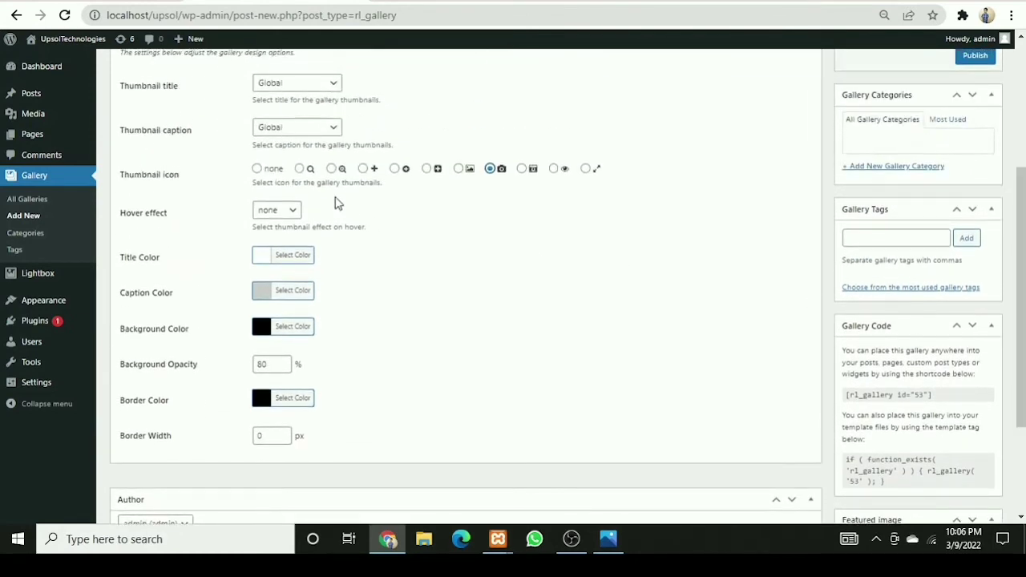
click(270, 210)
click(271, 239)
scroll(1019, 273, up, 2)
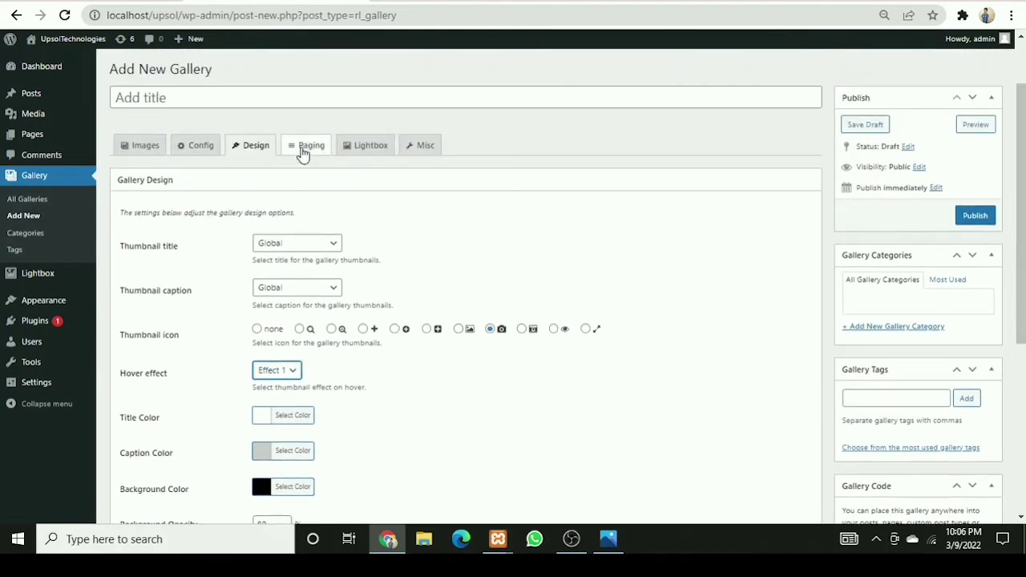
click(350, 153)
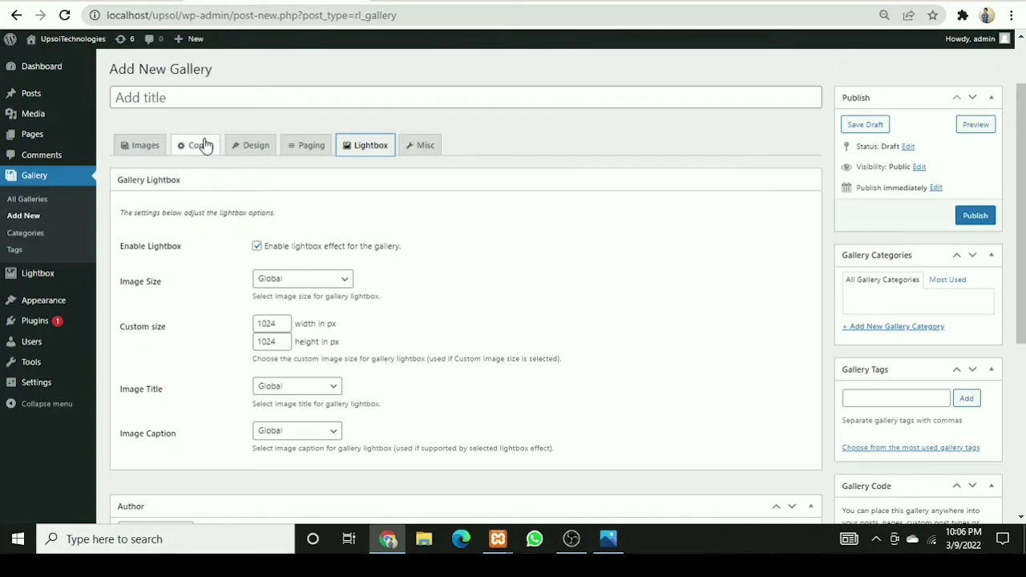
Set the new gallery's pagination settings to 5 images per page
click(246, 152)
click(149, 147)
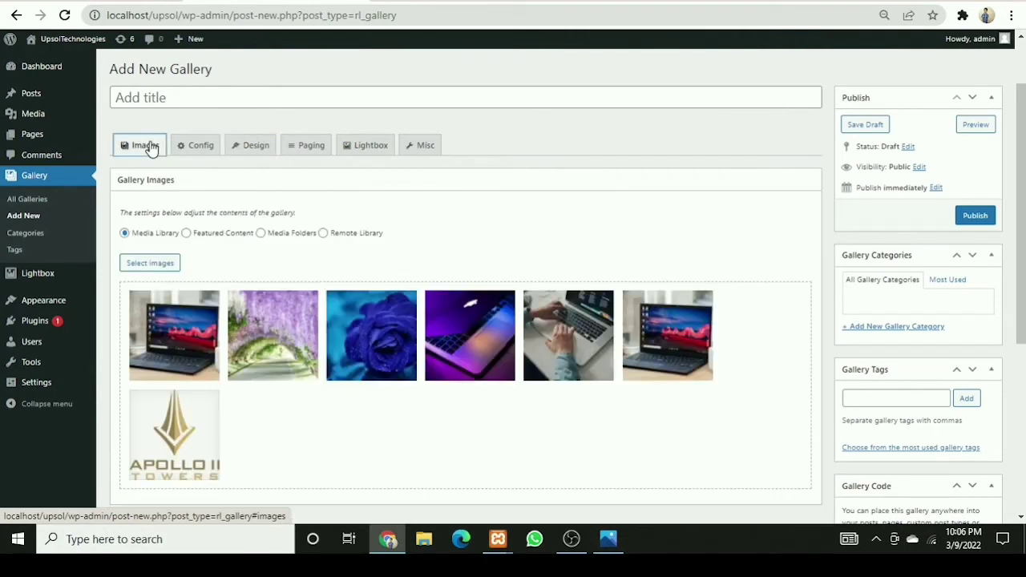
click(414, 149)
click(314, 153)
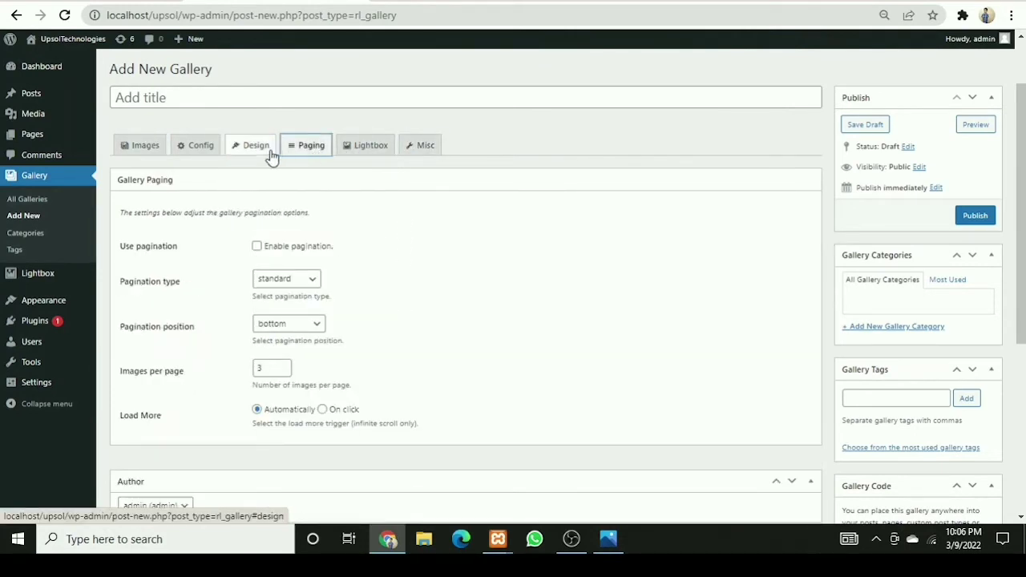
click(270, 373)
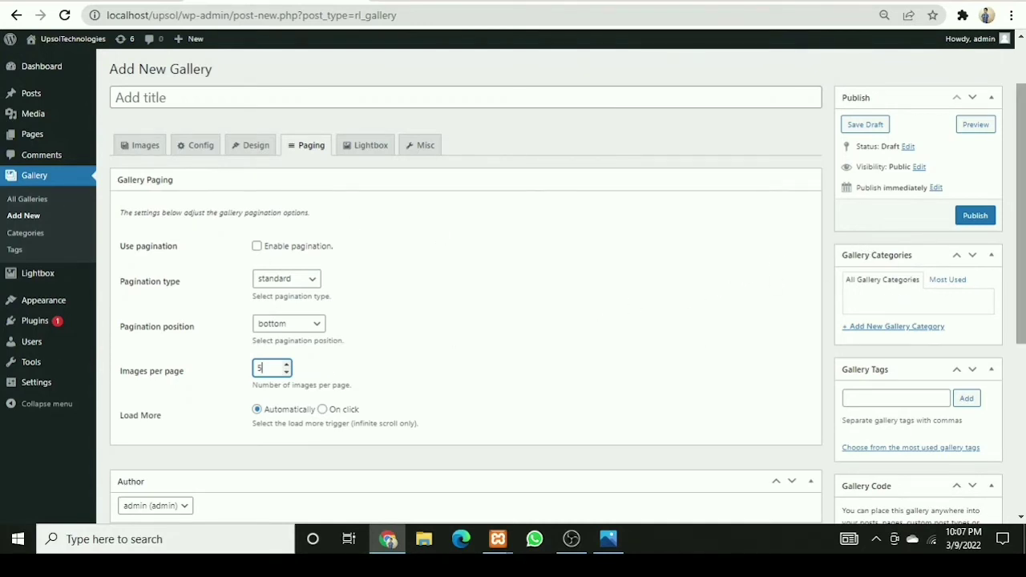
scroll(1022, 250, down, 1)
scroll(1022, 250, up, 2)
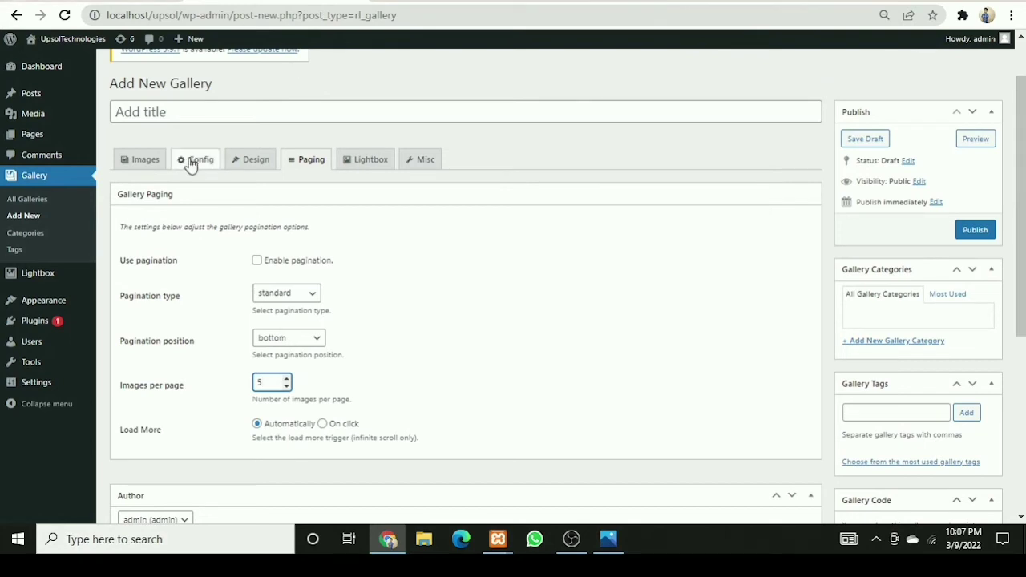
Check the new gallery's design settings and selected images, and publish the gallery
click(264, 164)
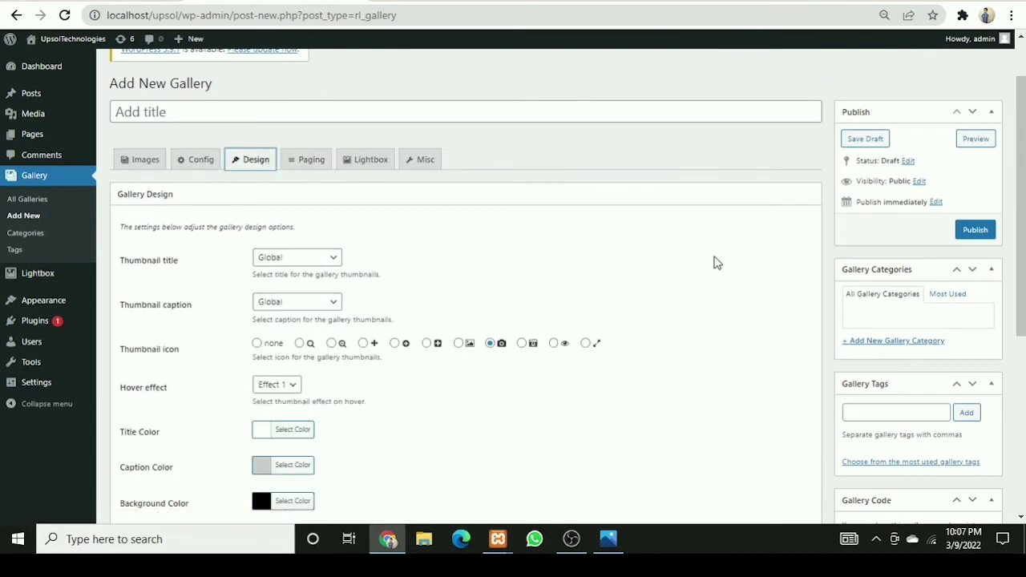
scroll(876, 273, down, 3)
scroll(877, 273, up, 2)
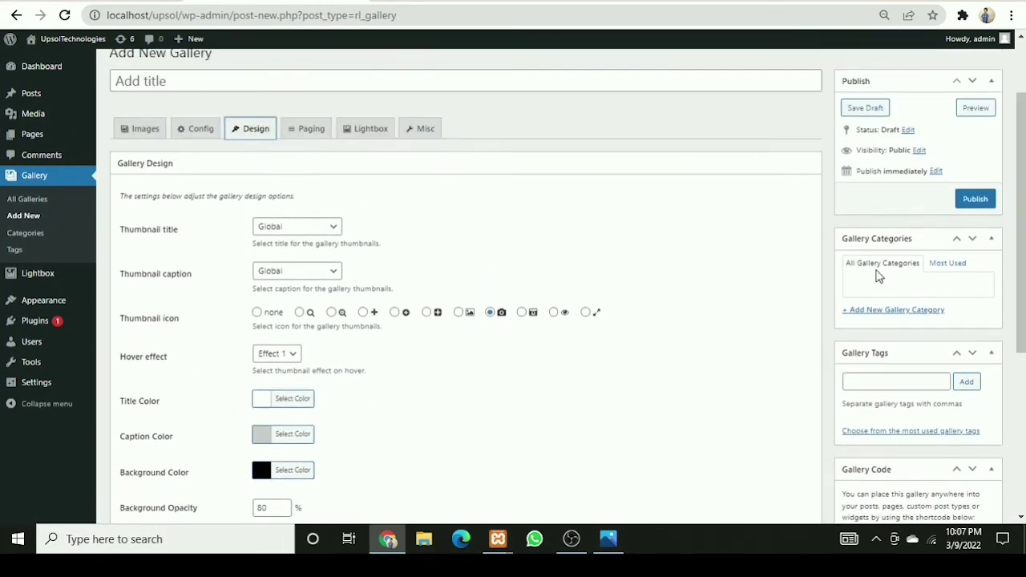
click(152, 134)
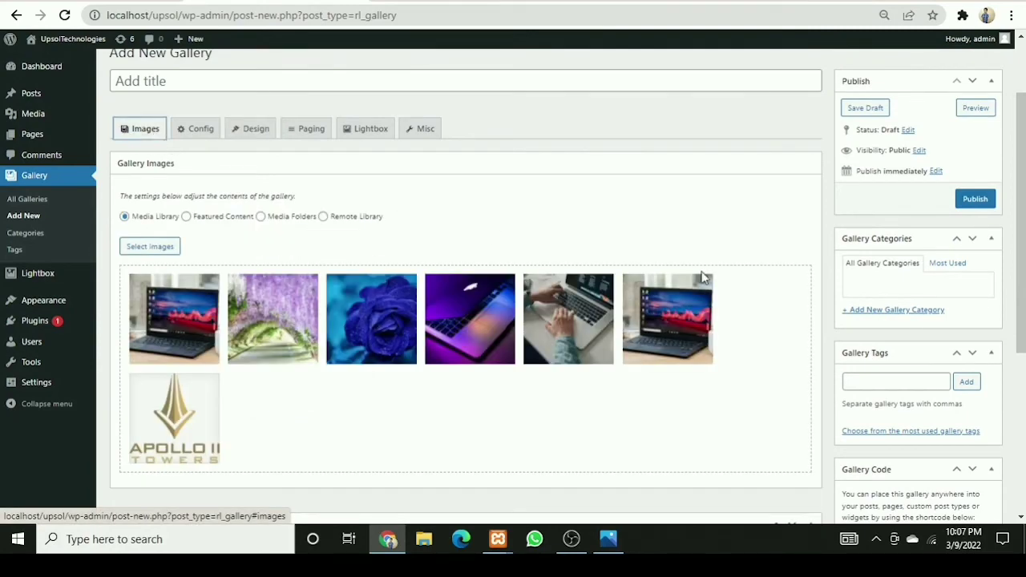
scroll(1023, 243, down, 2)
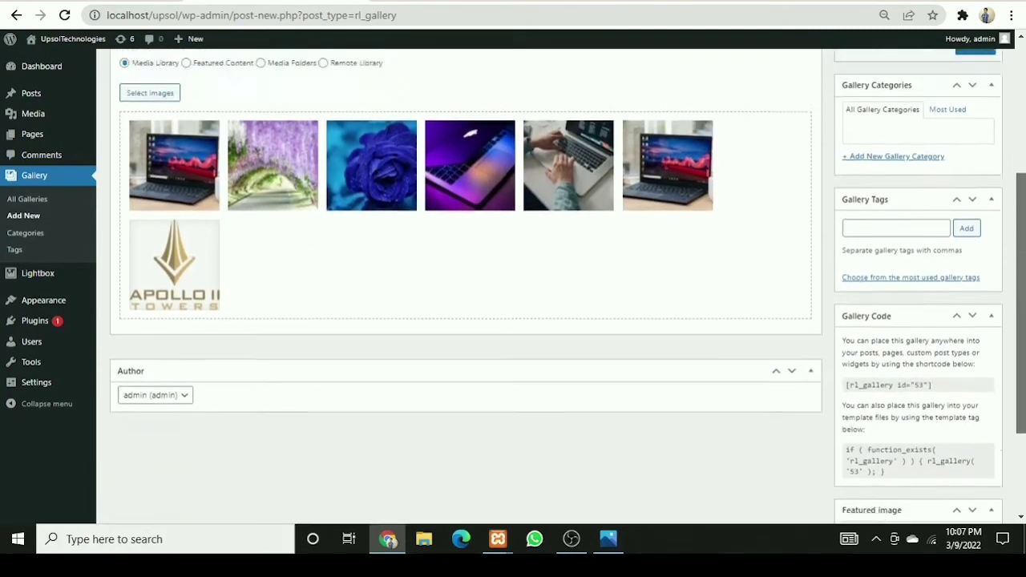
scroll(1023, 243, up, 2)
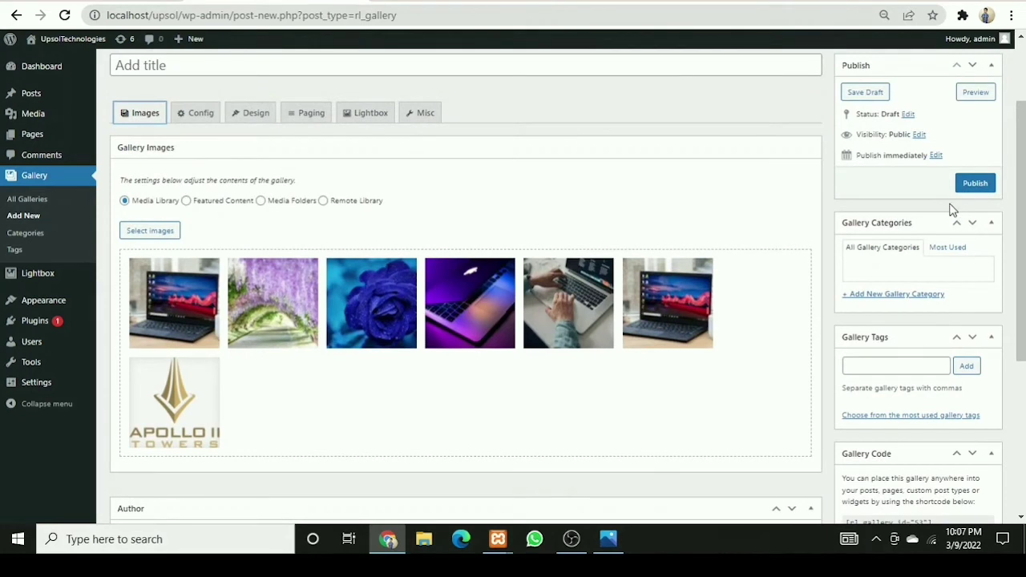
click(972, 184)
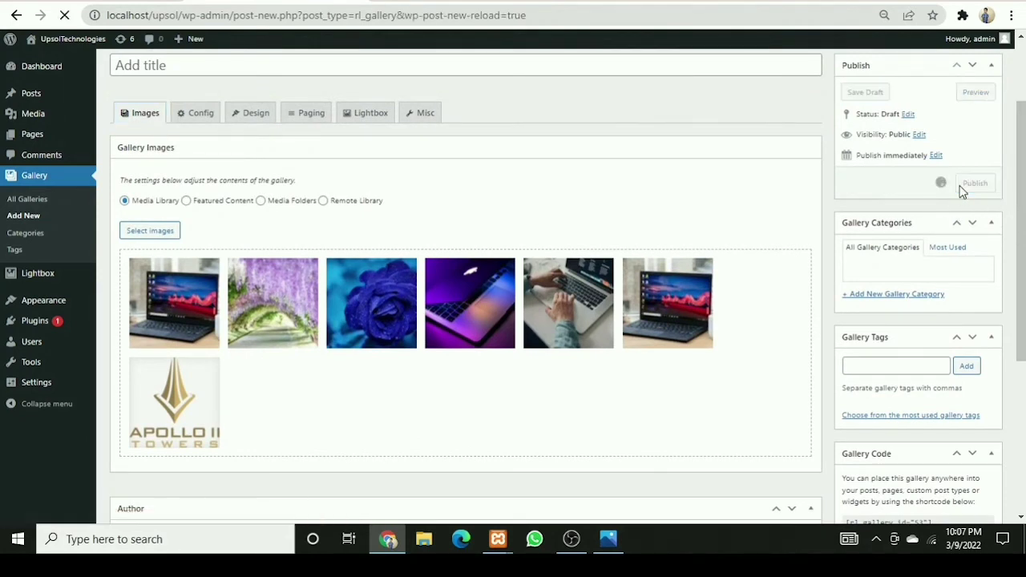
Copy the published gallery's shortcode [rl_gallery id="53"]
scroll(1020, 221, down, 3)
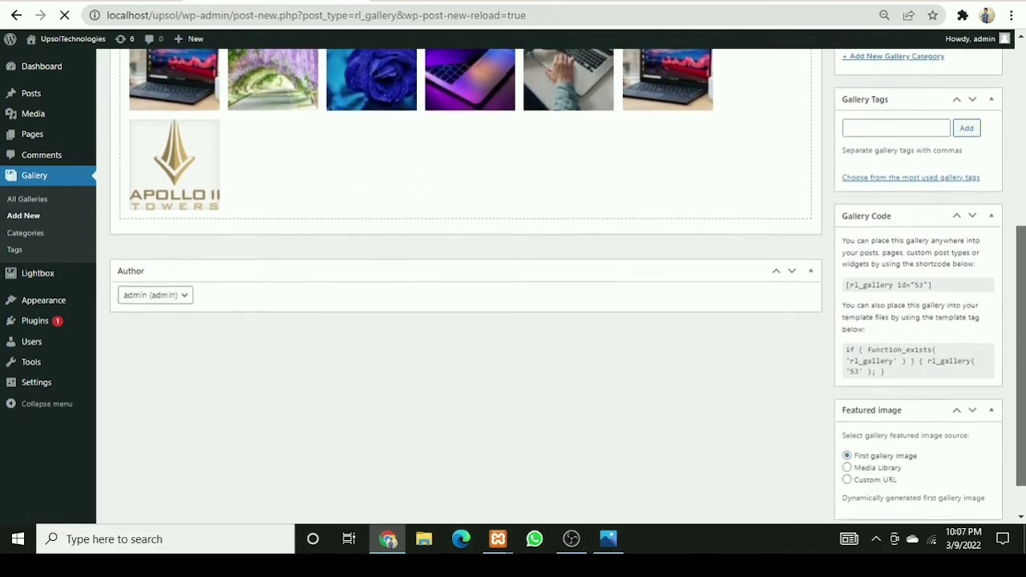
scroll(1020, 241, down, 4)
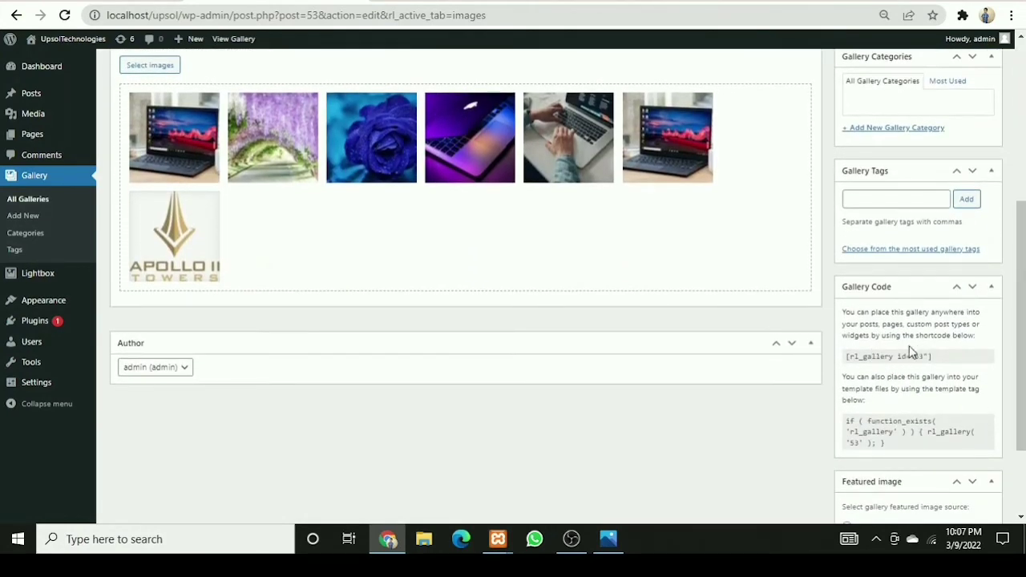
drag(838, 358, 892, 363)
key(ctrl+c)
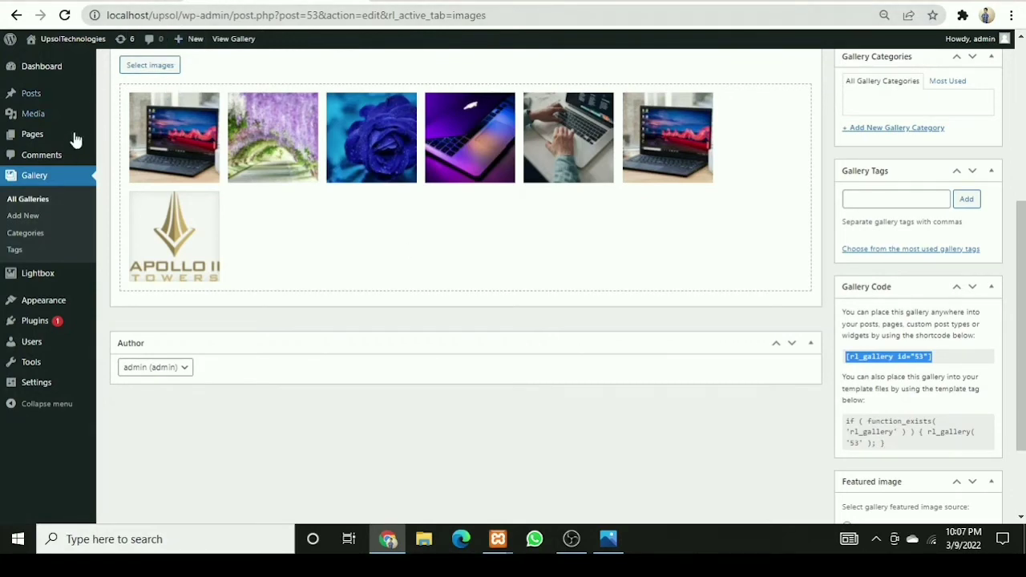
Open the Gallery page from the site's pages for editing
mouse_move(40, 136)
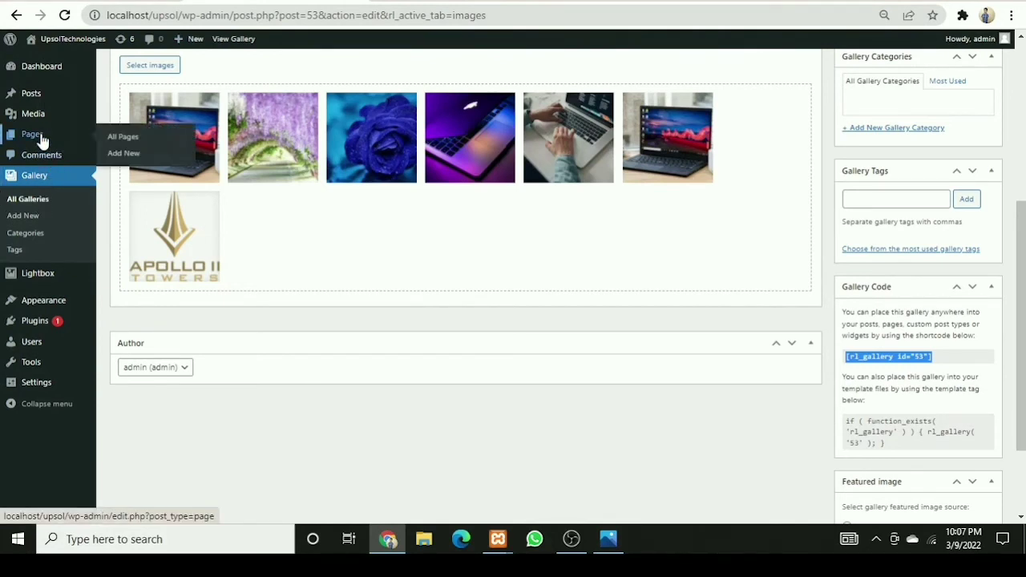
click(123, 143)
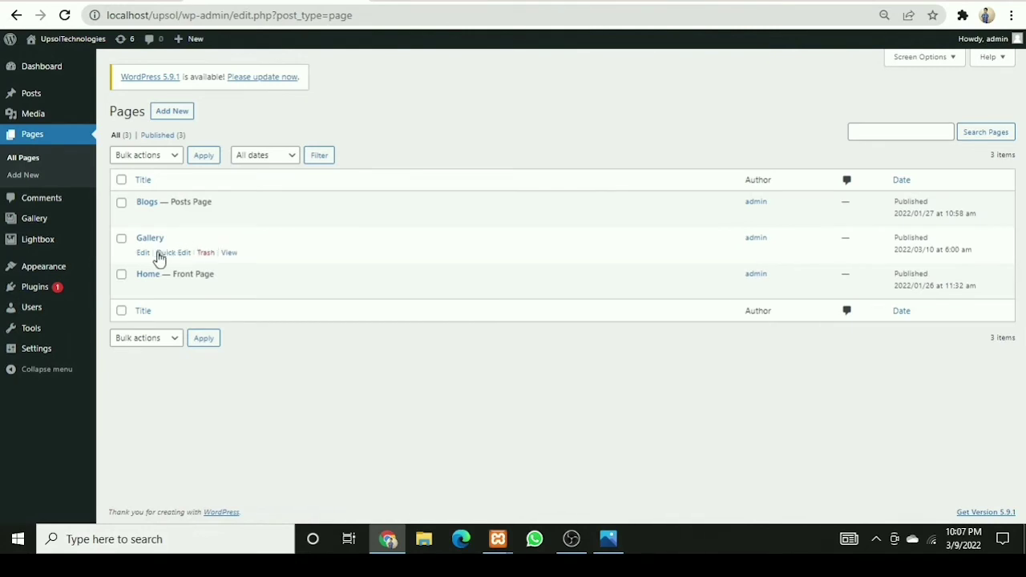
click(147, 255)
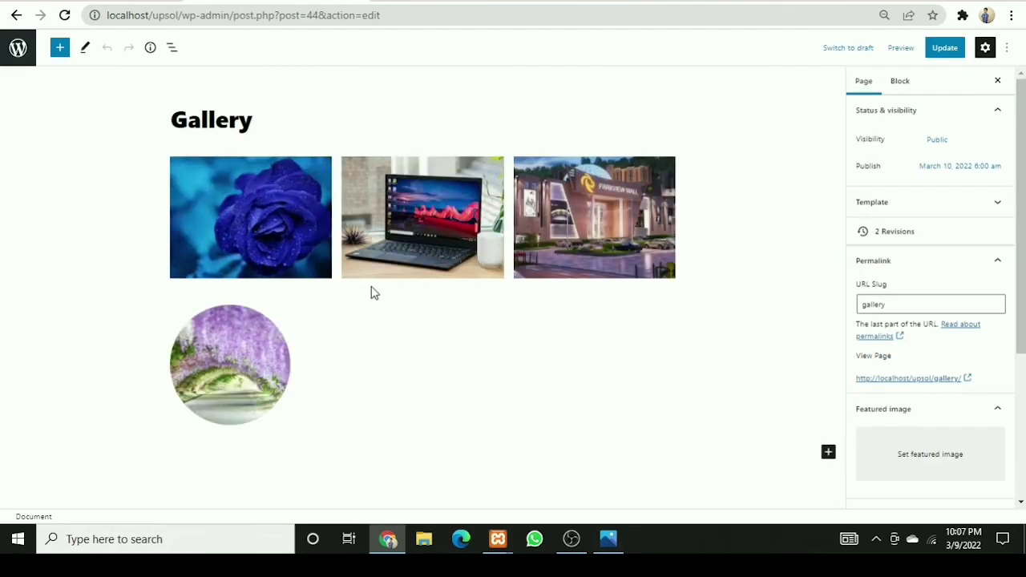
Insert a Shortcode block below the round wisteria image containing [rl_gallery id="53"]
click(828, 453)
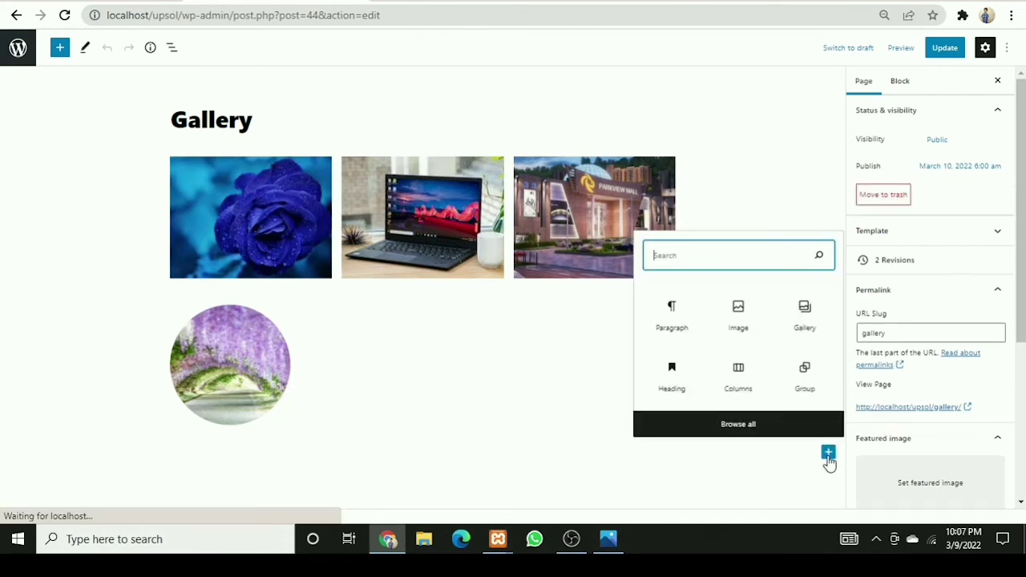
text(short)
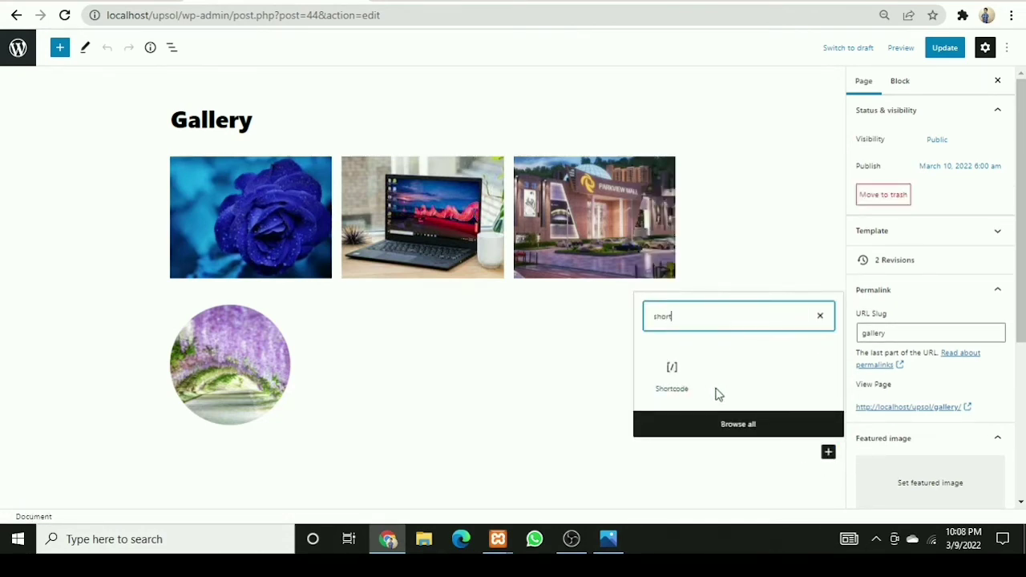
click(677, 387)
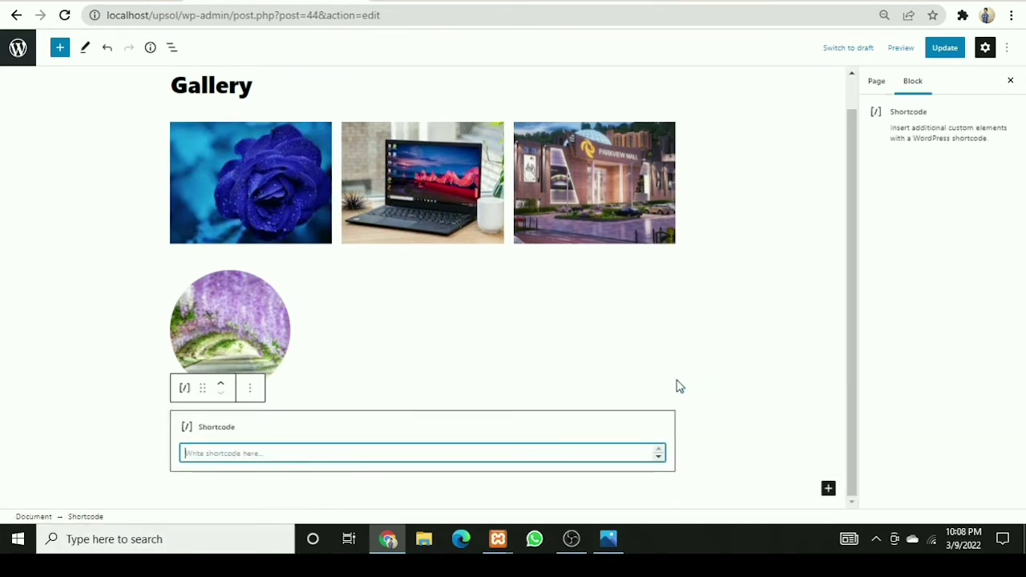
key(ctrl+v)
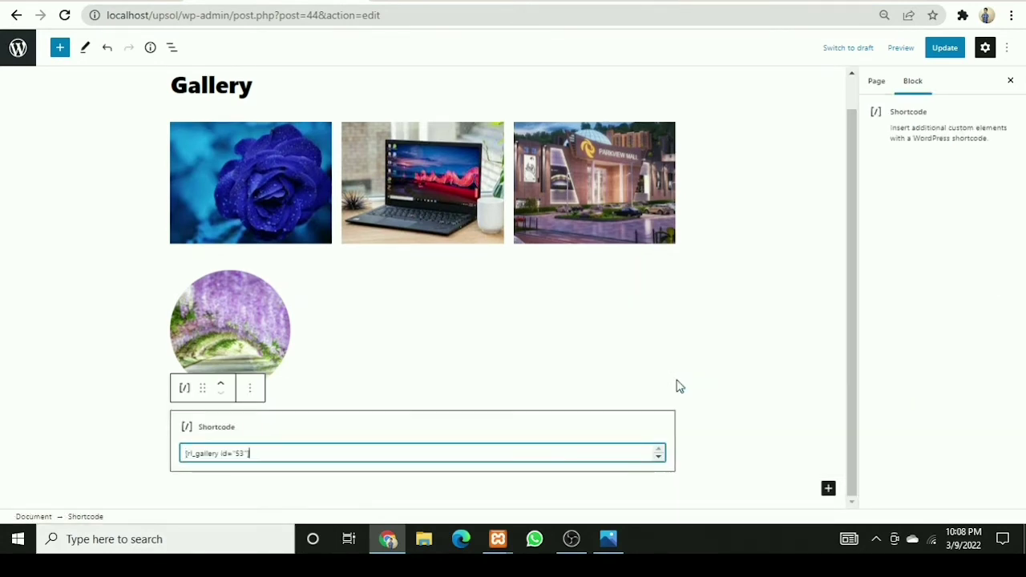
Update the Gallery page, check the plugin gallery on the live page and return to the editor
click(944, 50)
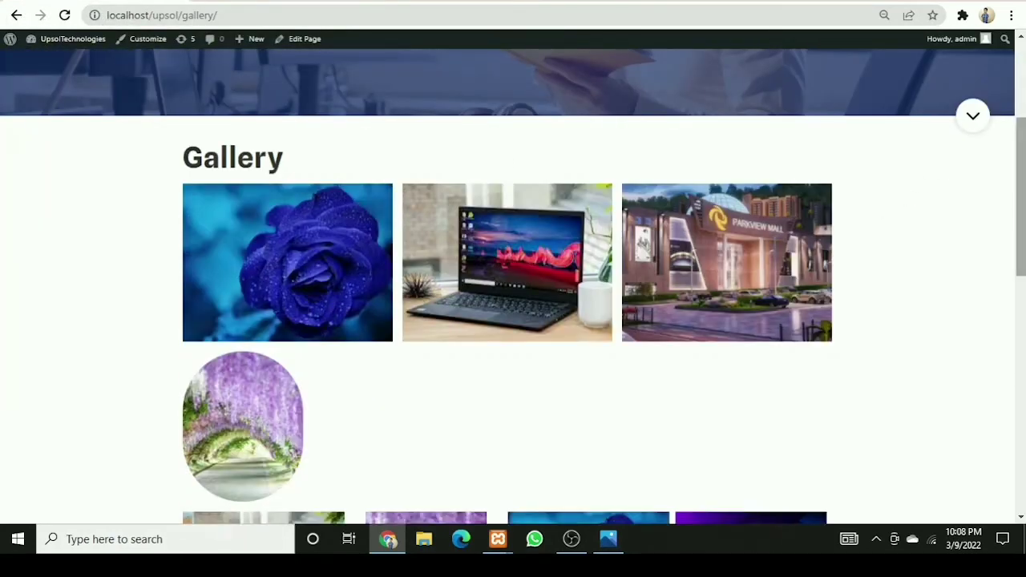
scroll(891, 220, down, 4)
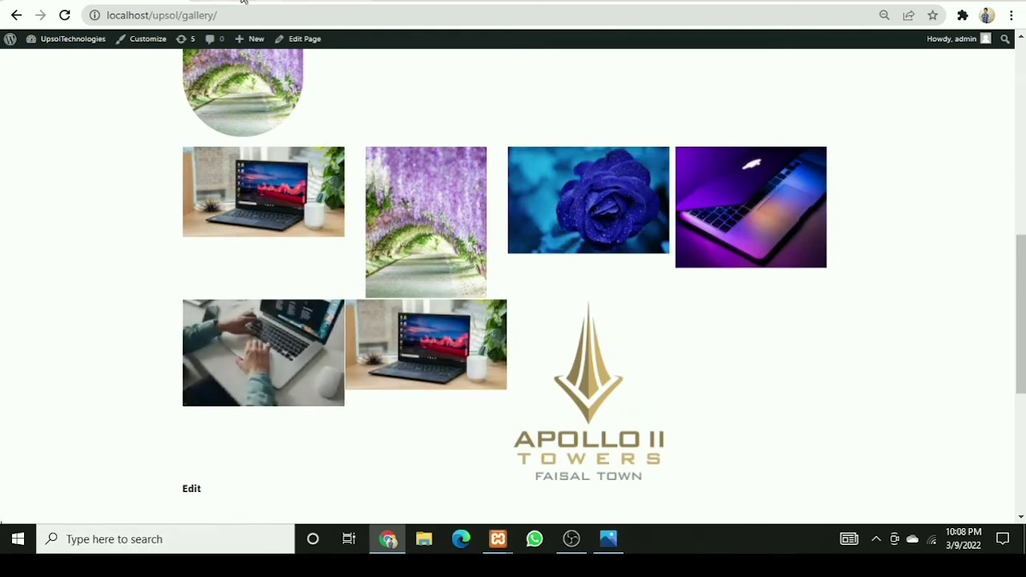
click(311, 2)
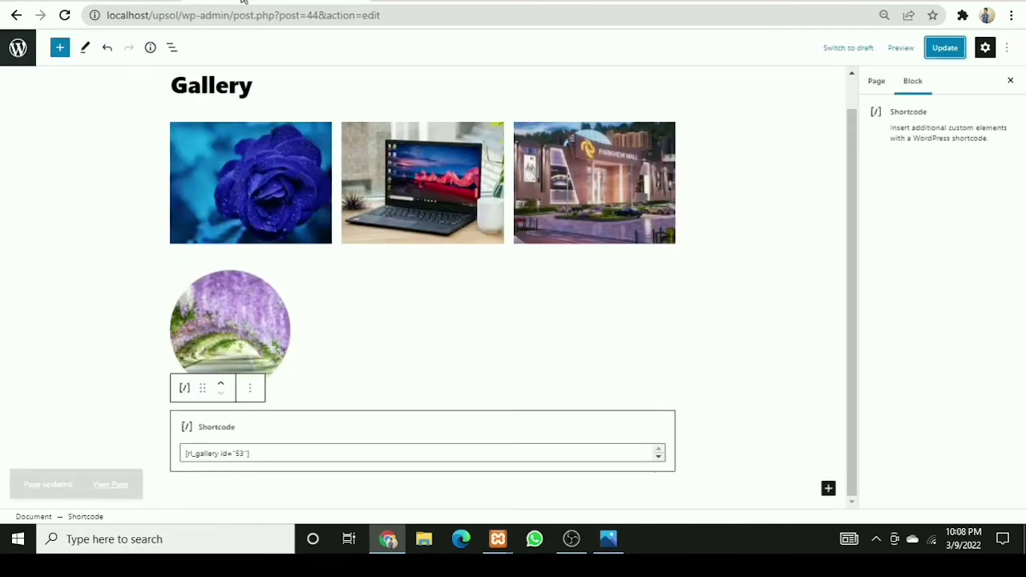
Leave the page editor and open the untitled Responsive Lightbox gallery for editing
click(12, 54)
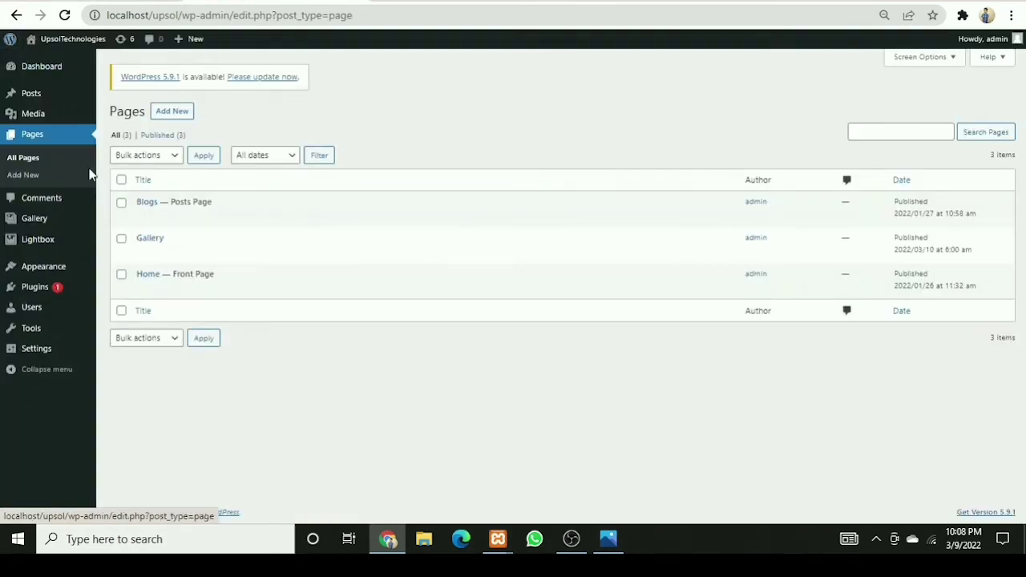
mouse_move(40, 215)
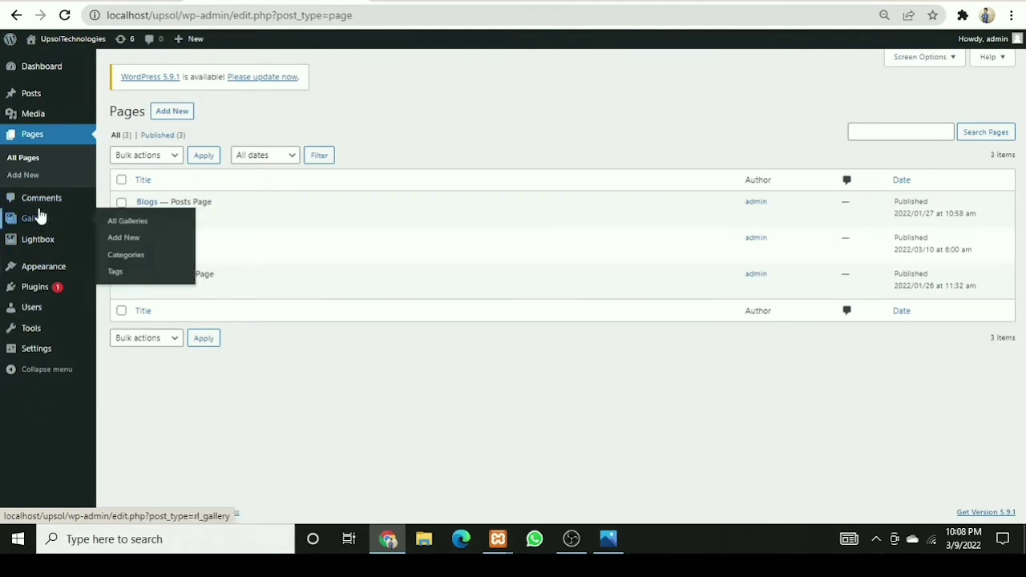
click(126, 228)
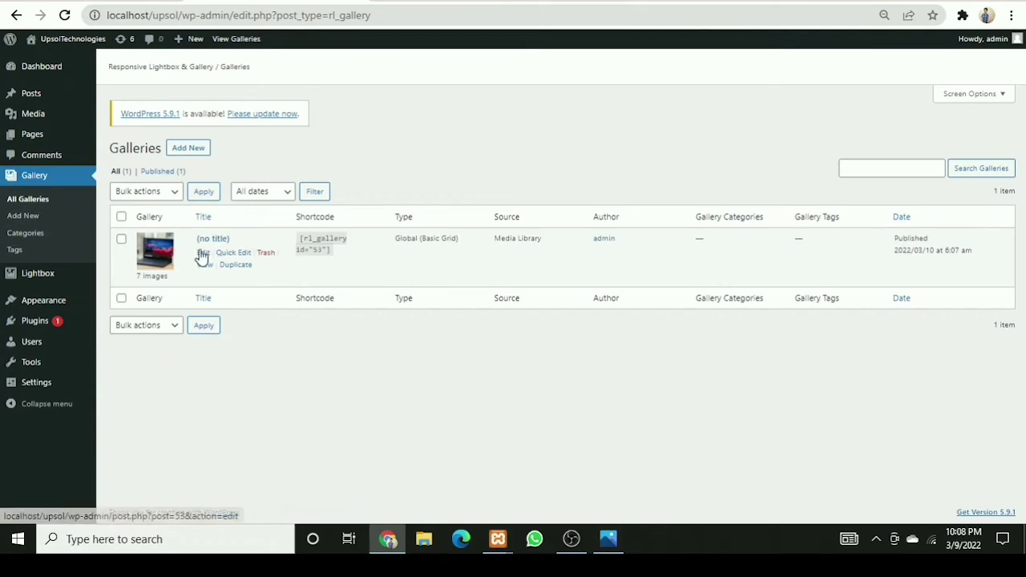
click(203, 254)
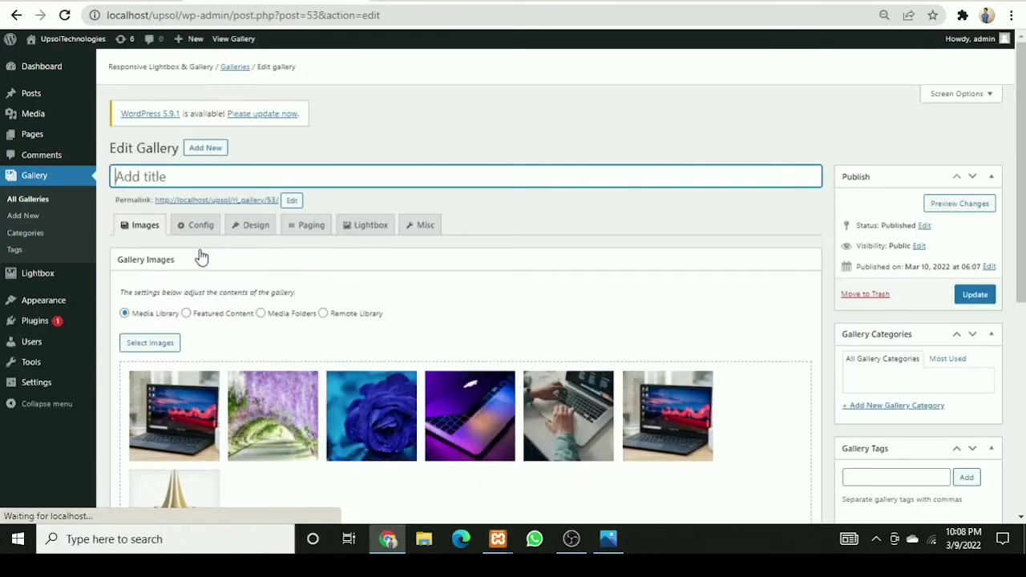
In the gallery's configuration, set the image size to thumbnail and the number of columns to 4
scroll(513, 320, down, 3)
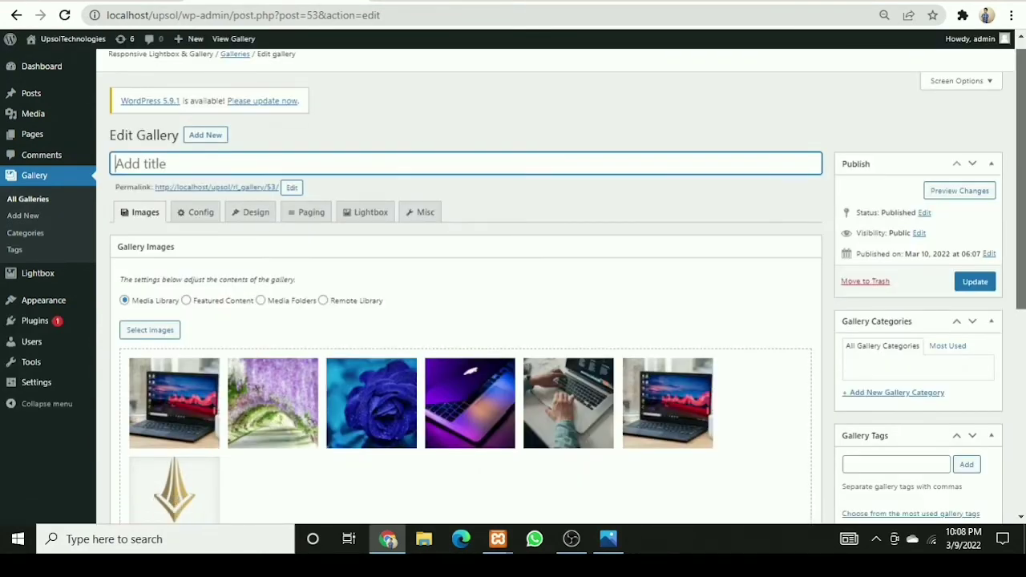
scroll(513, 321, up, 2)
scroll(879, 232, up, 1)
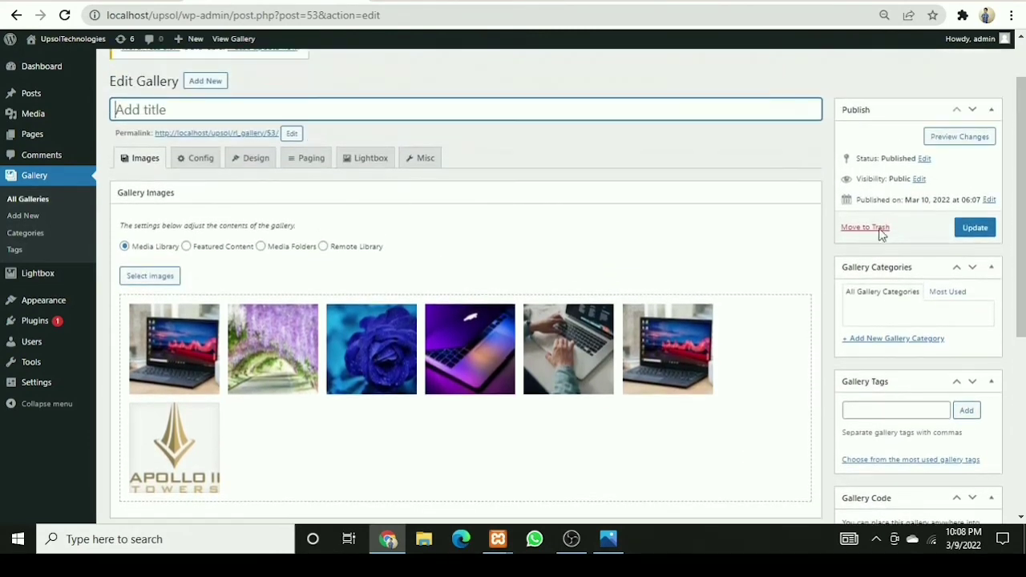
triple_click(208, 169)
click(207, 162)
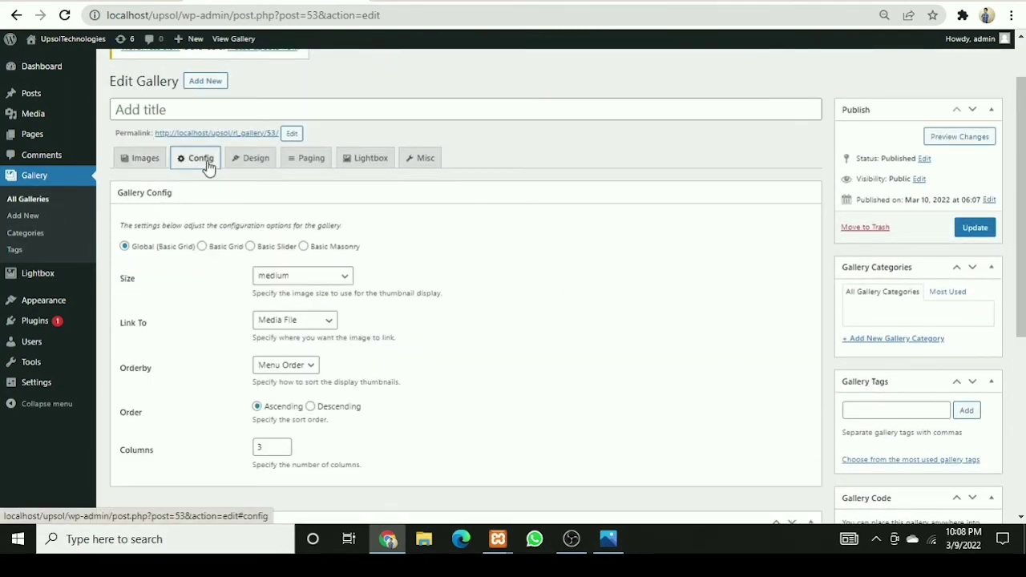
click(300, 277)
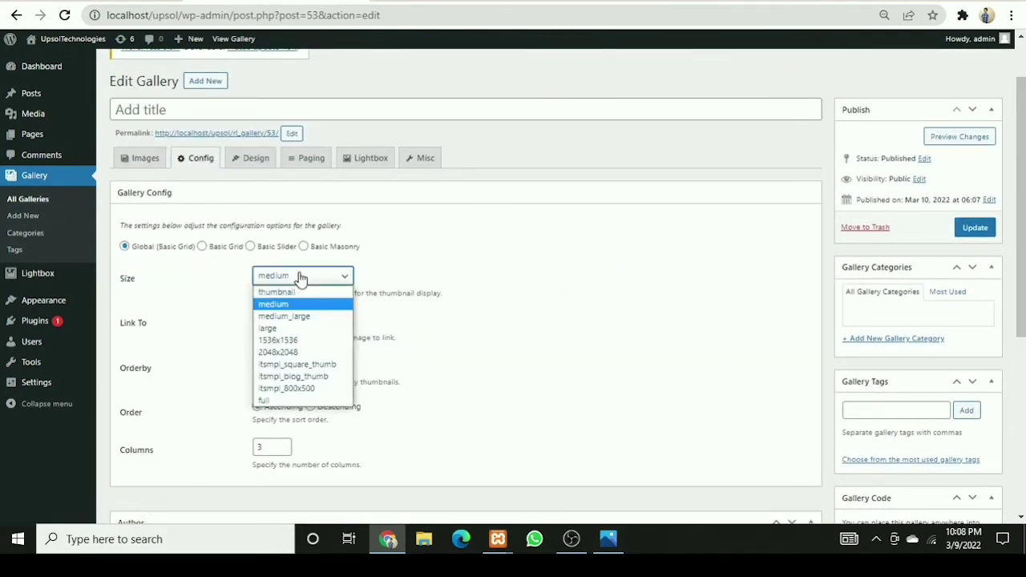
click(303, 292)
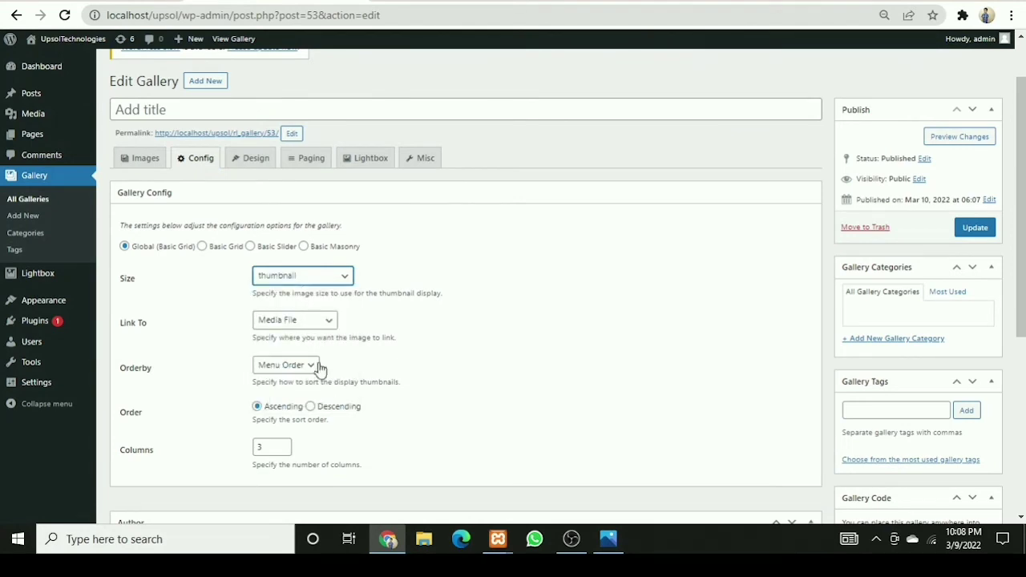
click(286, 450)
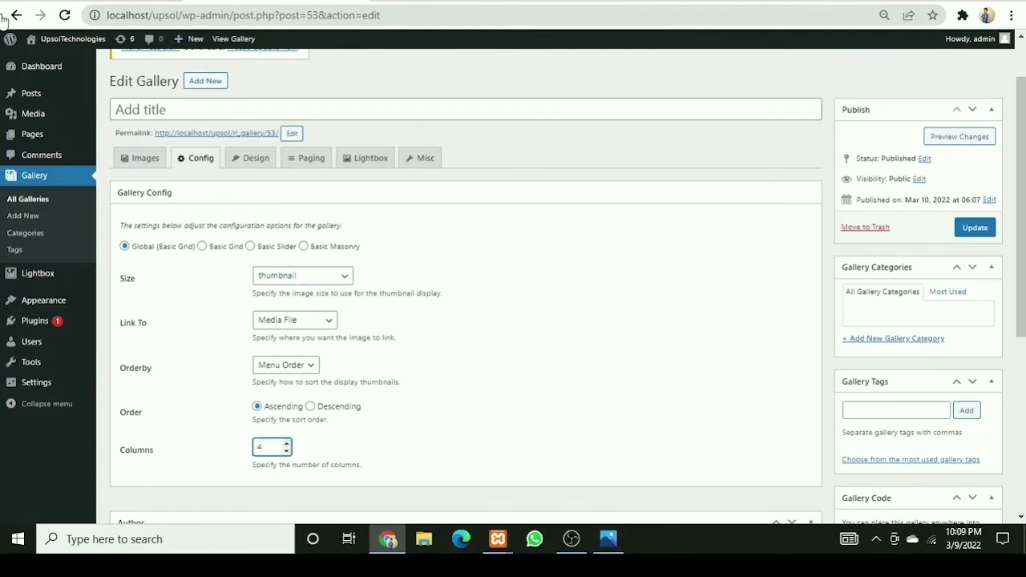
Switch the gallery type to Basic Grid
drag(1021, 200, 1021, 225)
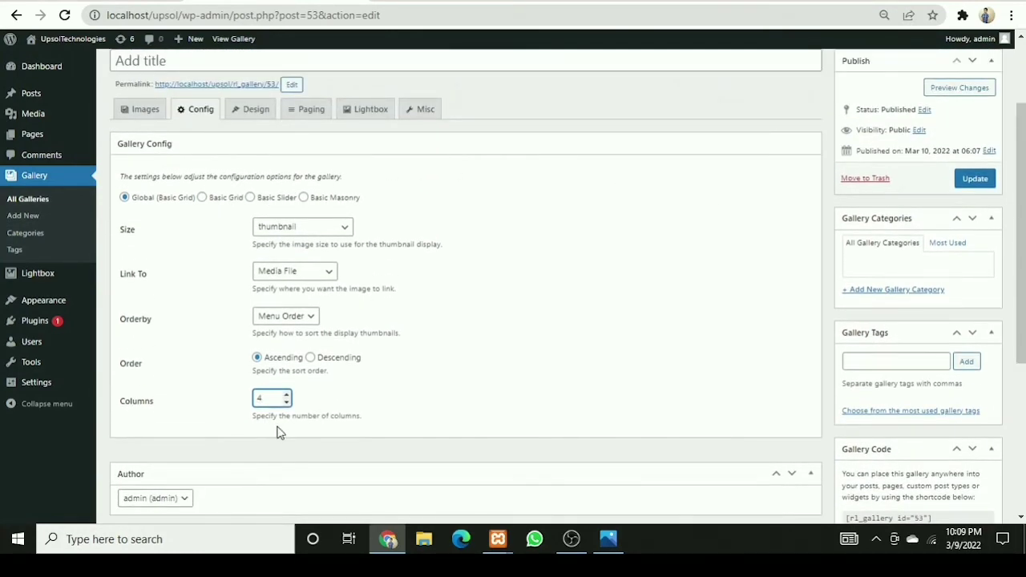
click(202, 198)
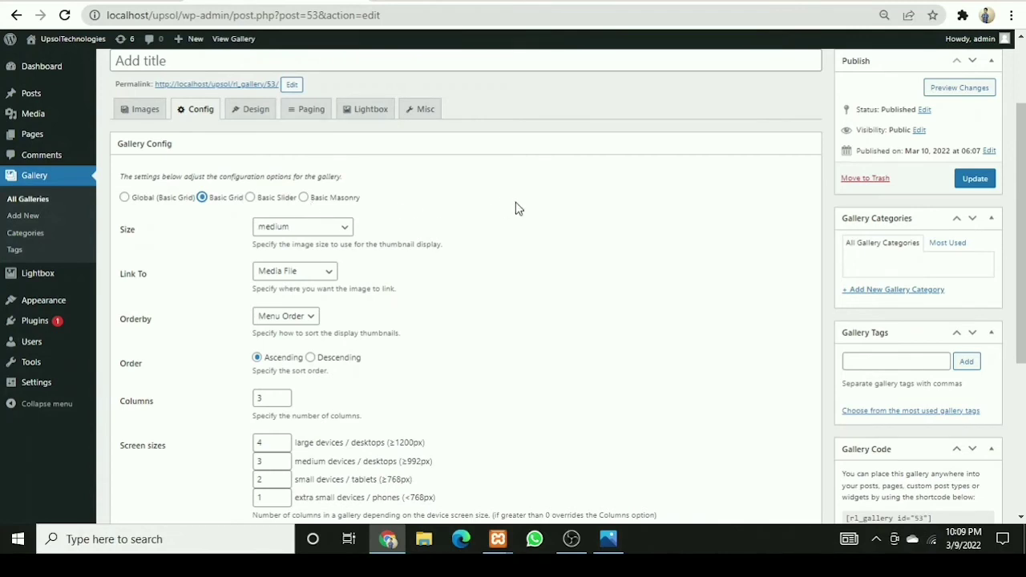
In the gallery's design settings, set the thumbnail hover effect to Effect 4 and update the gallery
click(244, 112)
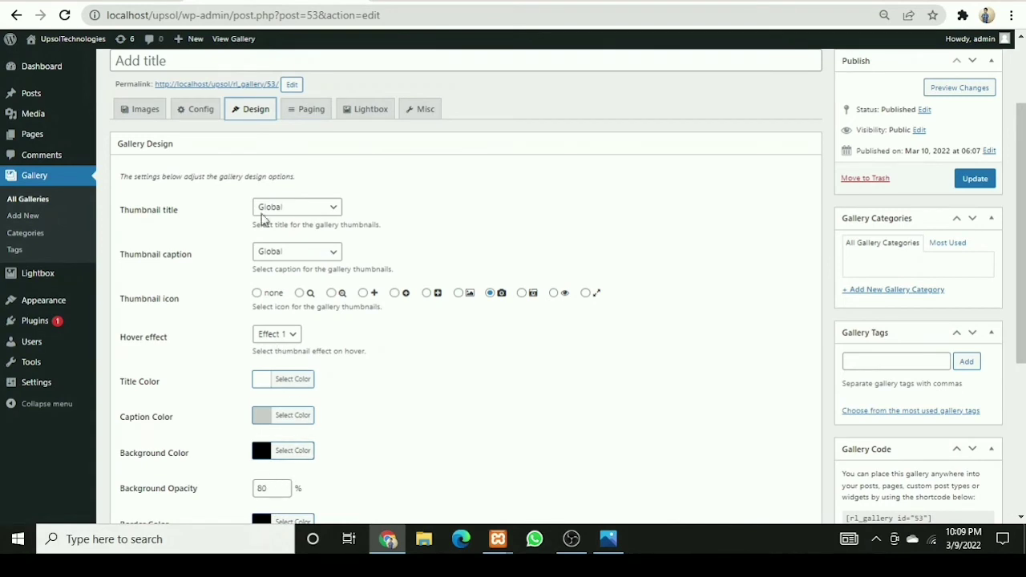
click(290, 335)
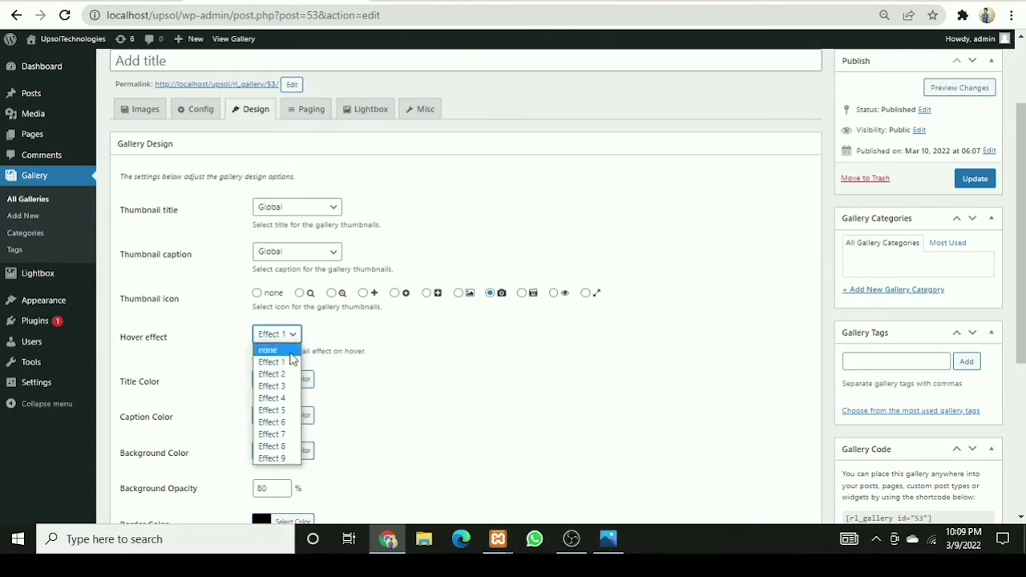
click(281, 400)
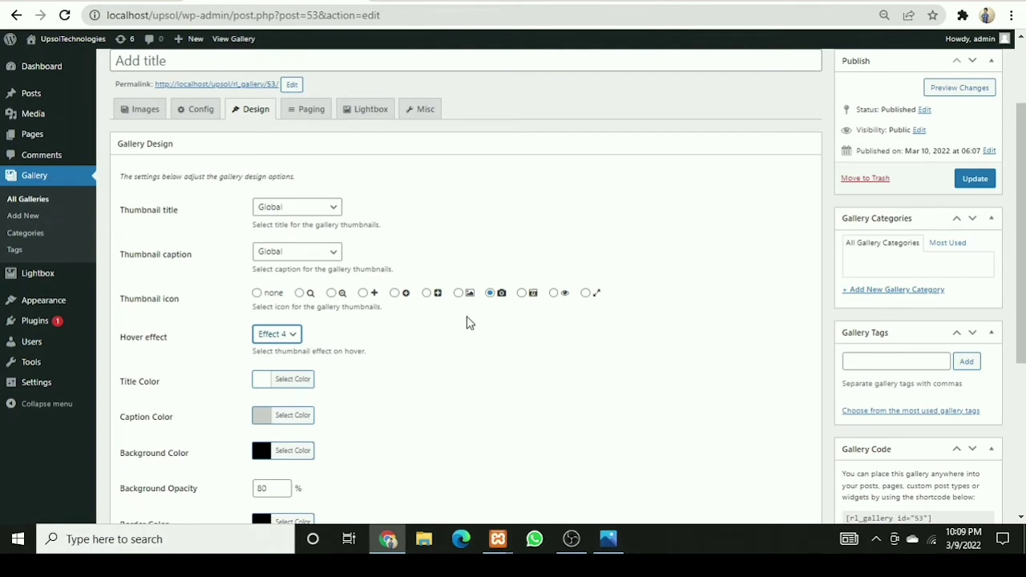
click(976, 178)
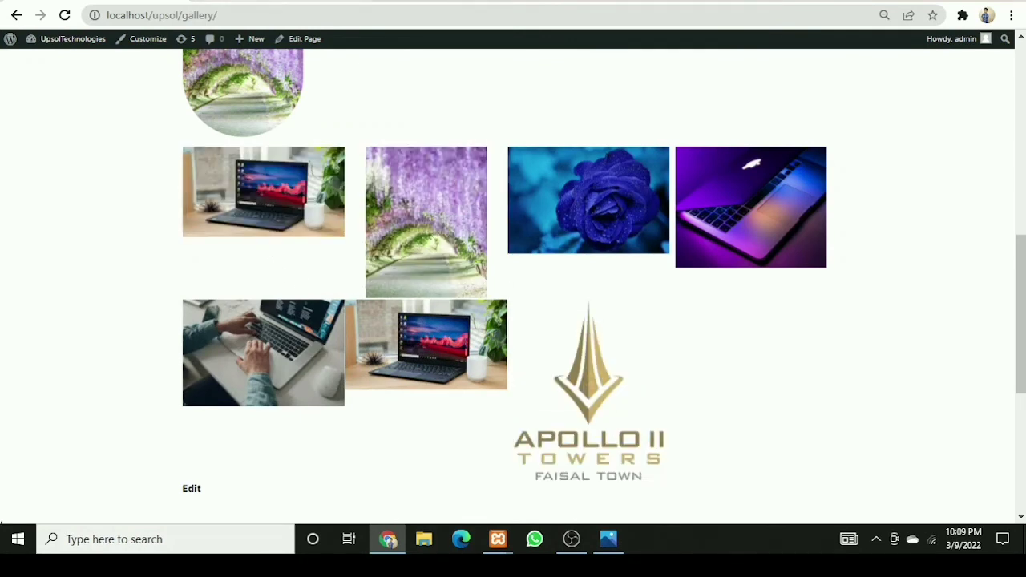
Reopen the gallery's configuration settings and check the thumbnail hover effect on the live Gallery page
key(alt+Left)
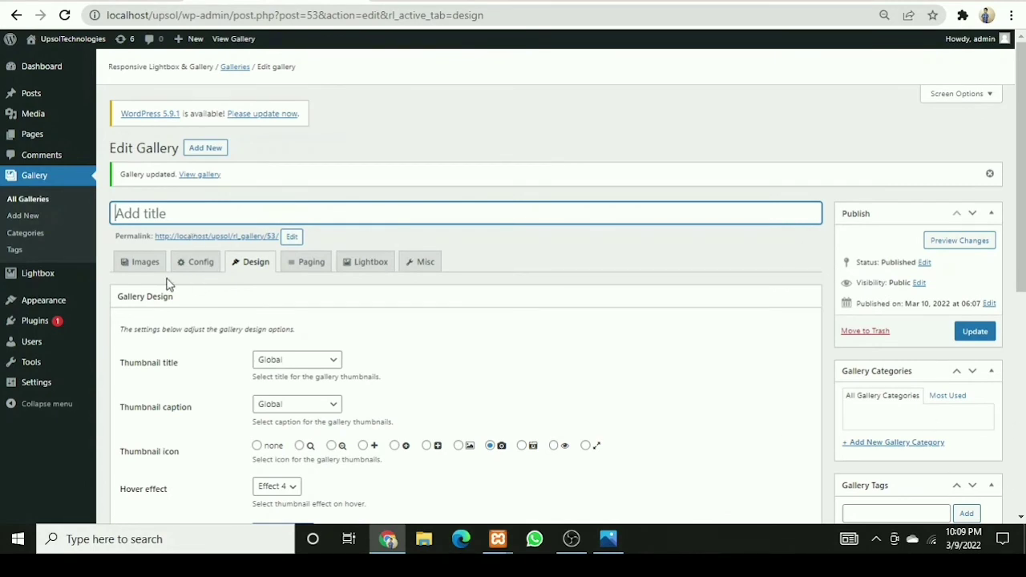
click(196, 262)
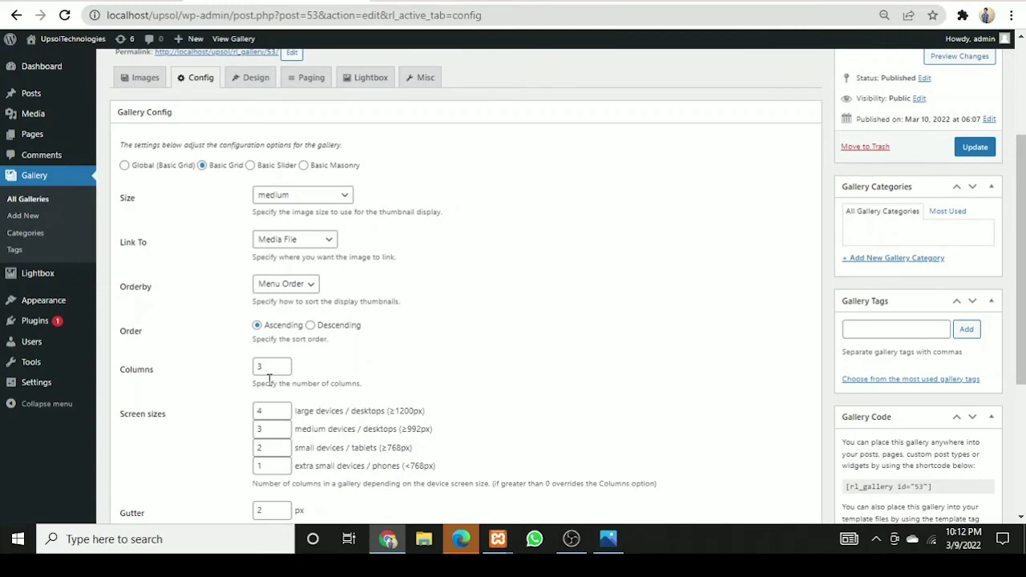
click(148, 4)
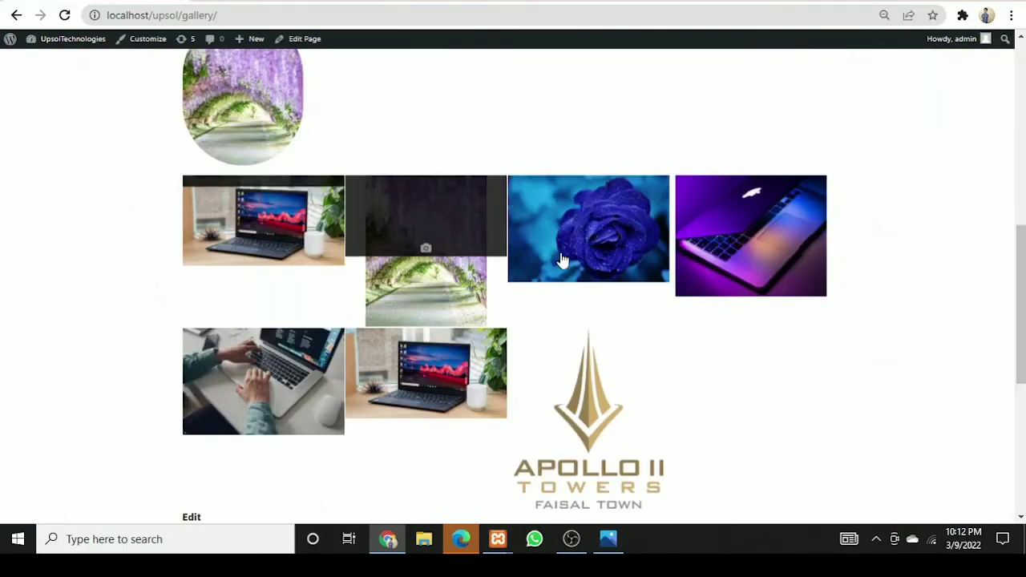
click(80, 4)
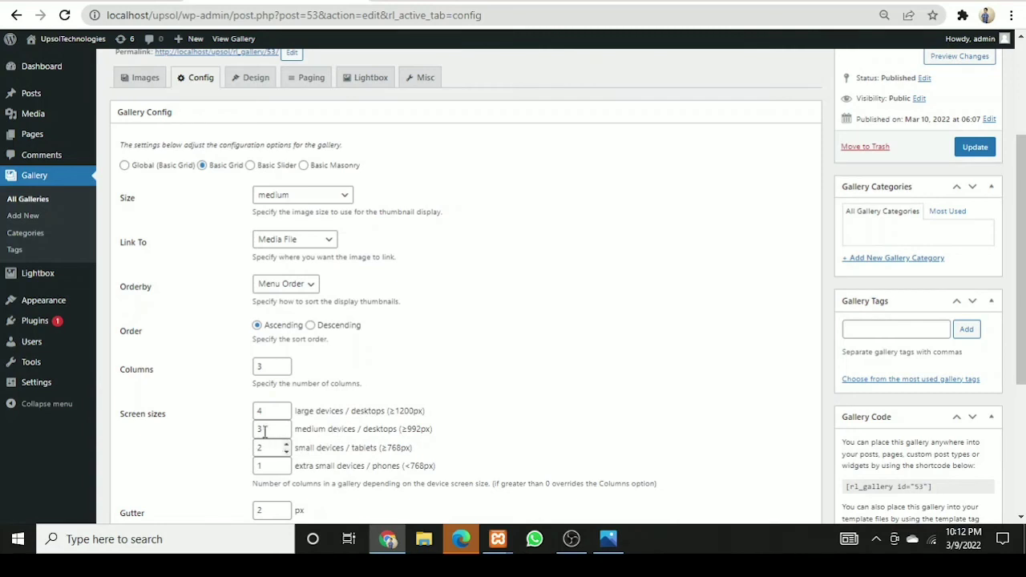
Set the large-device columns to 3 and the image size to thumbnail, then update the gallery and check the live page
click(286, 408)
click(283, 196)
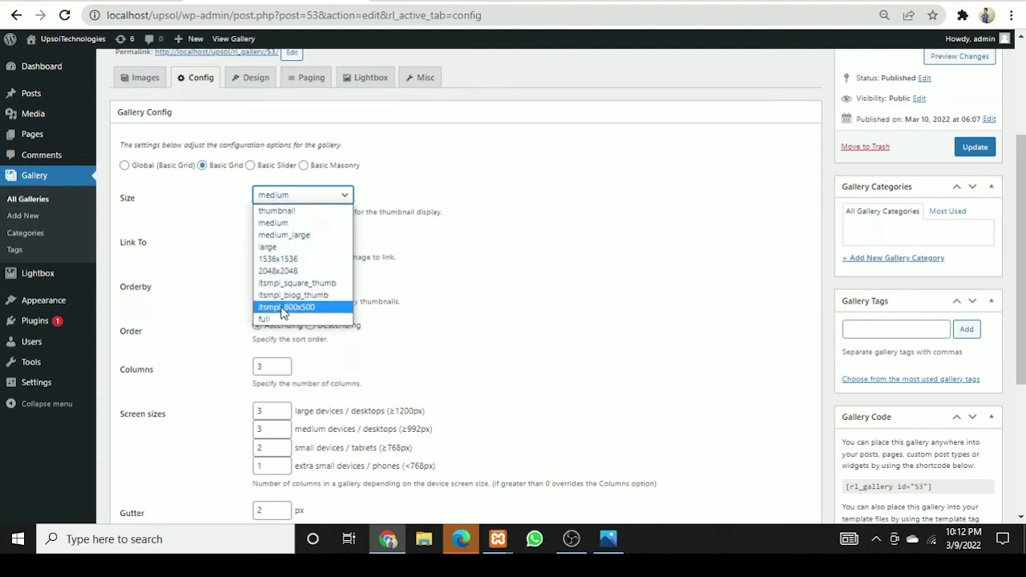
click(273, 212)
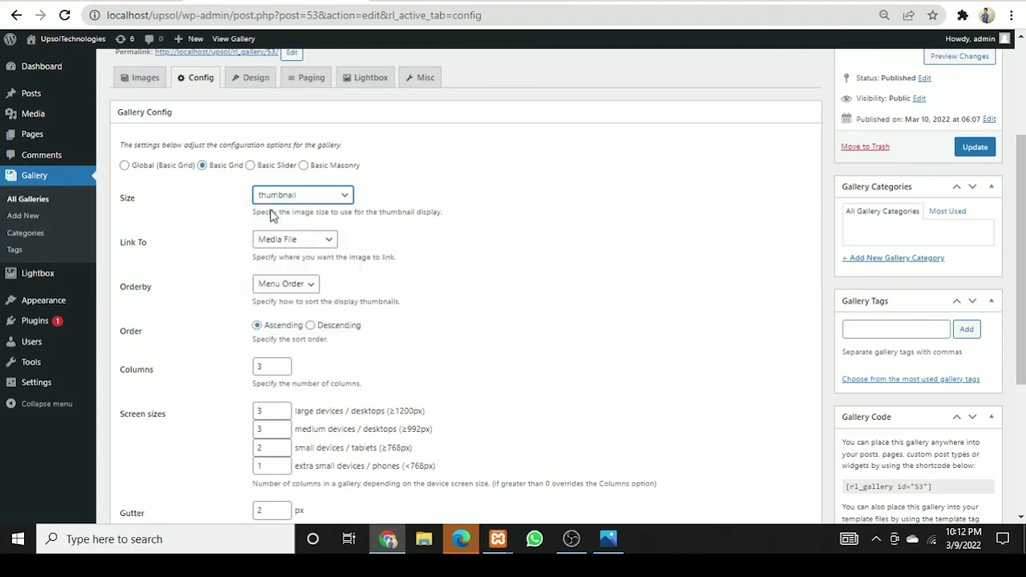
click(976, 149)
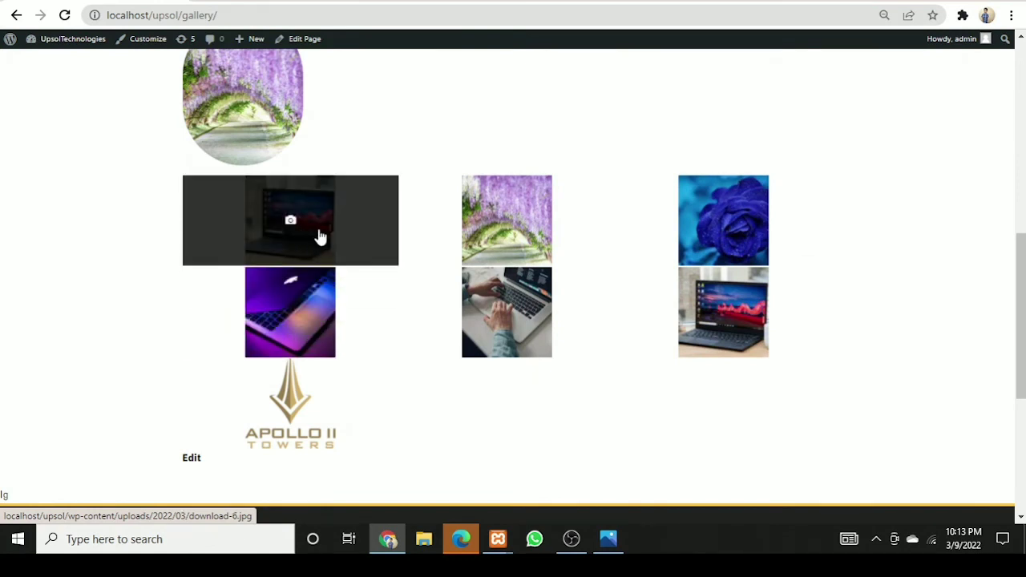
scroll(335, 271, up, 5)
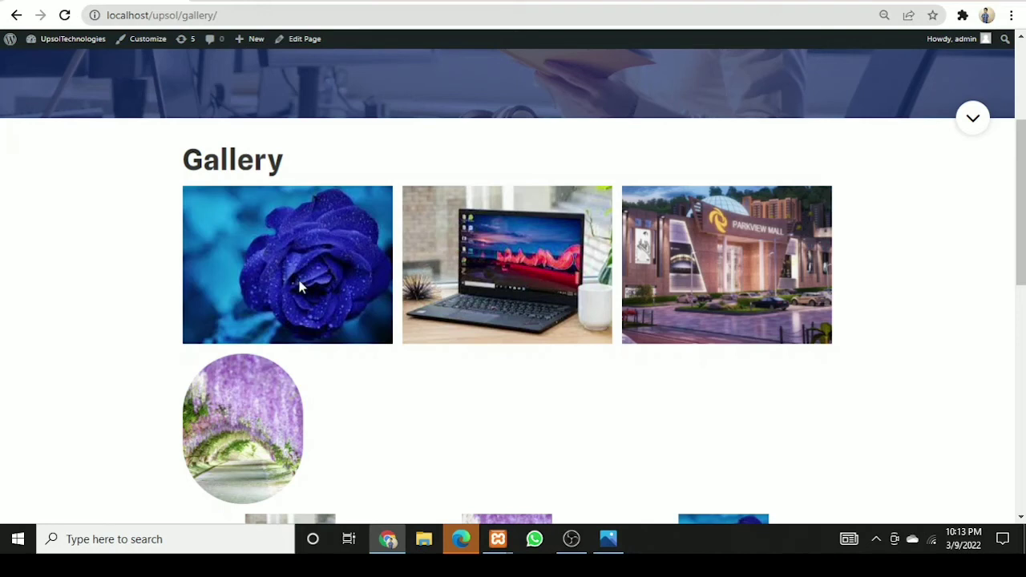
key(alt+Left)
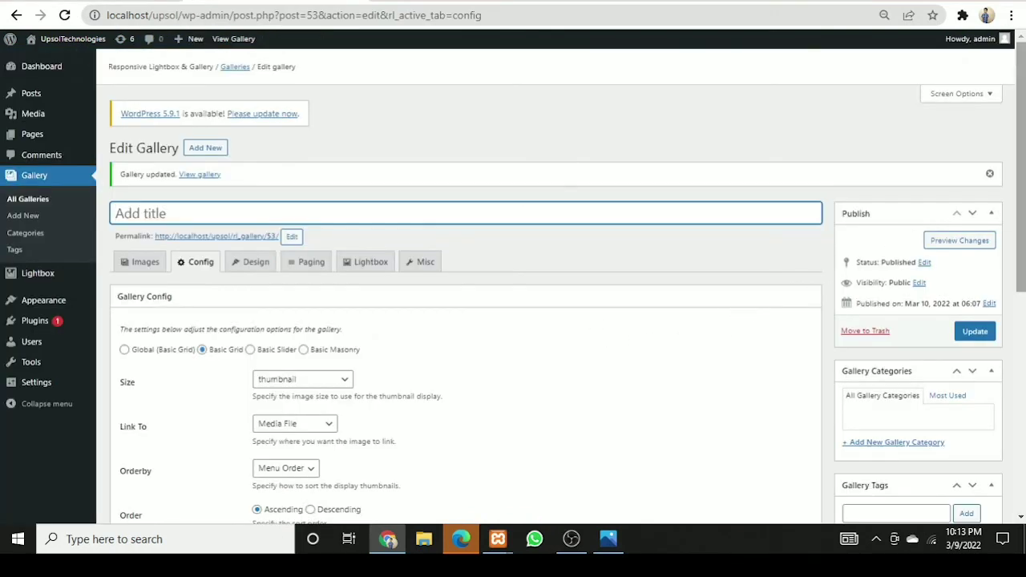
Change the gallery's image size to large
drag(1022, 205, 1022, 295)
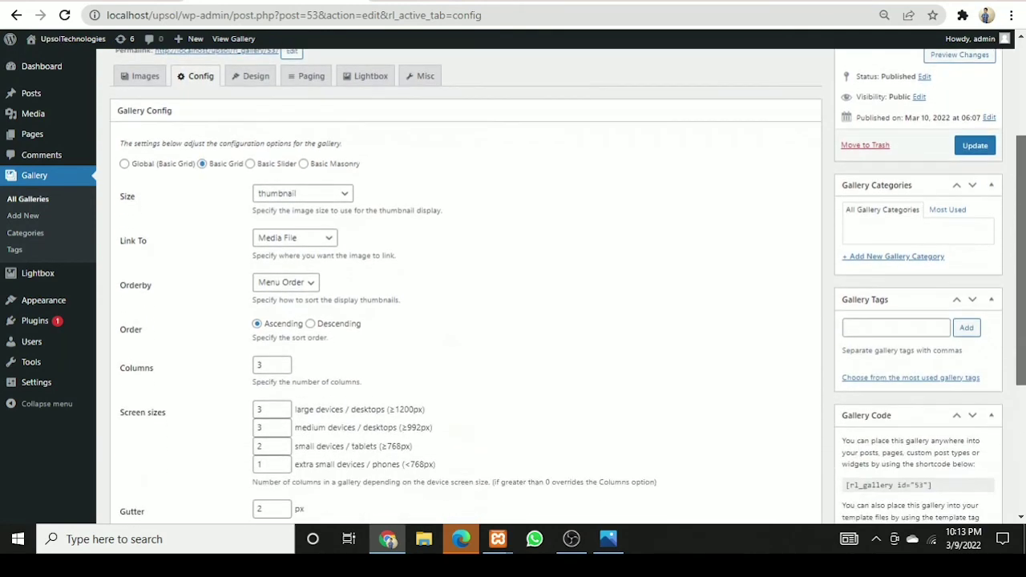
click(281, 195)
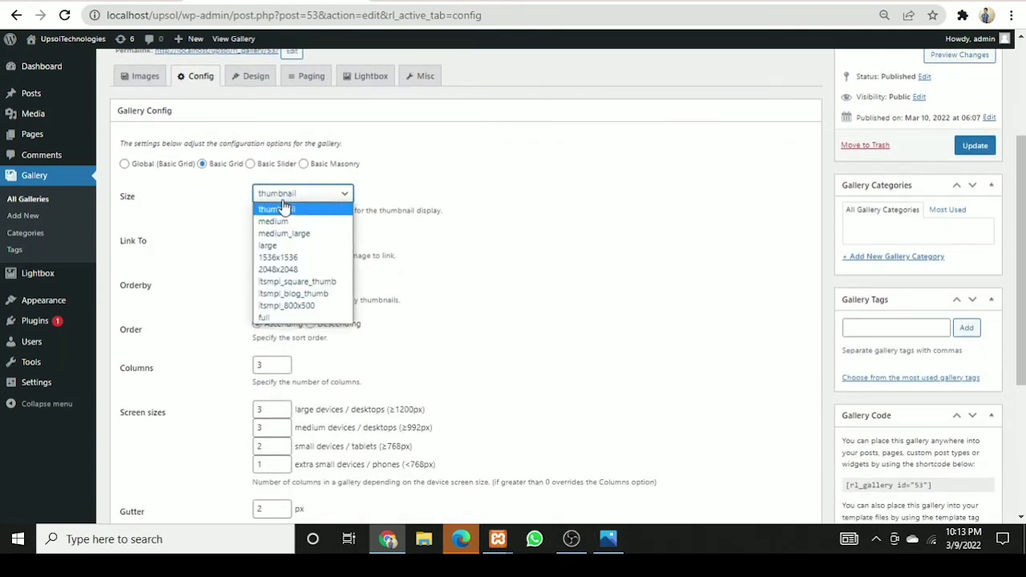
click(287, 246)
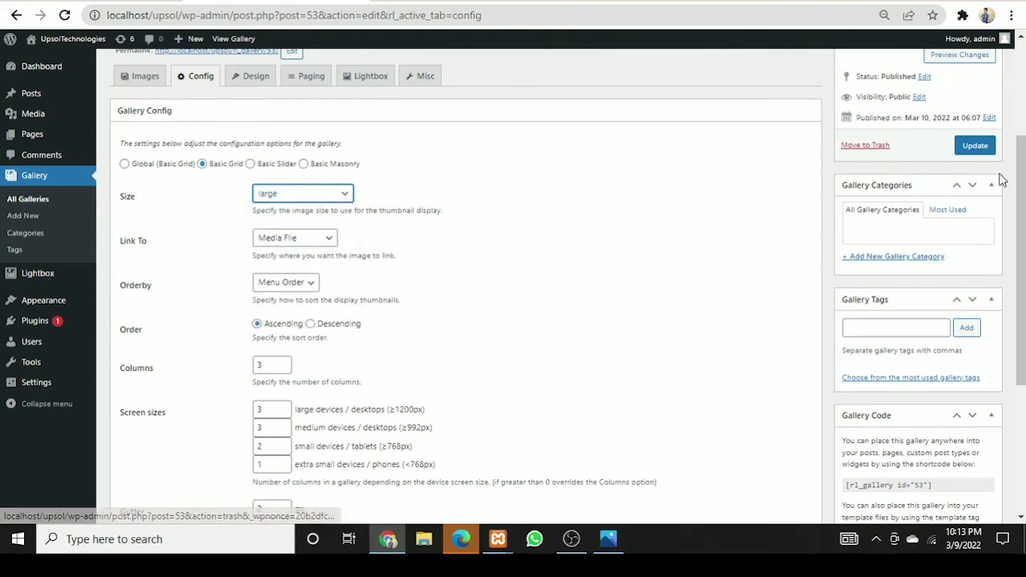
Set the thumbnail row height to 200 px, update the gallery and view the live Gallery page
scroll(1010, 181, down, 2)
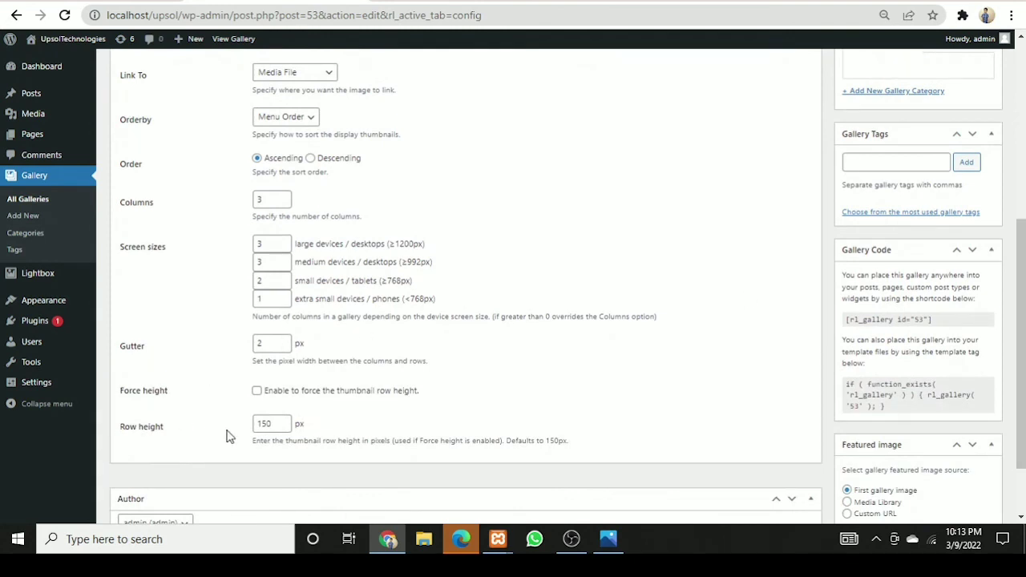
click(285, 420)
click(285, 420)
click(285, 420)
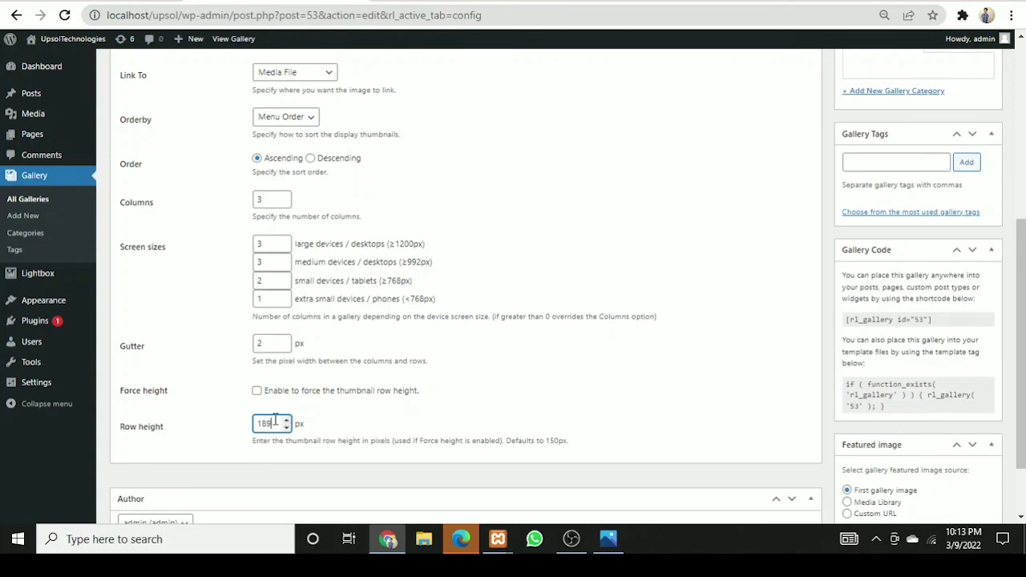
double_click(275, 420)
text(200)
drag(1016, 362, 990, 231)
click(972, 184)
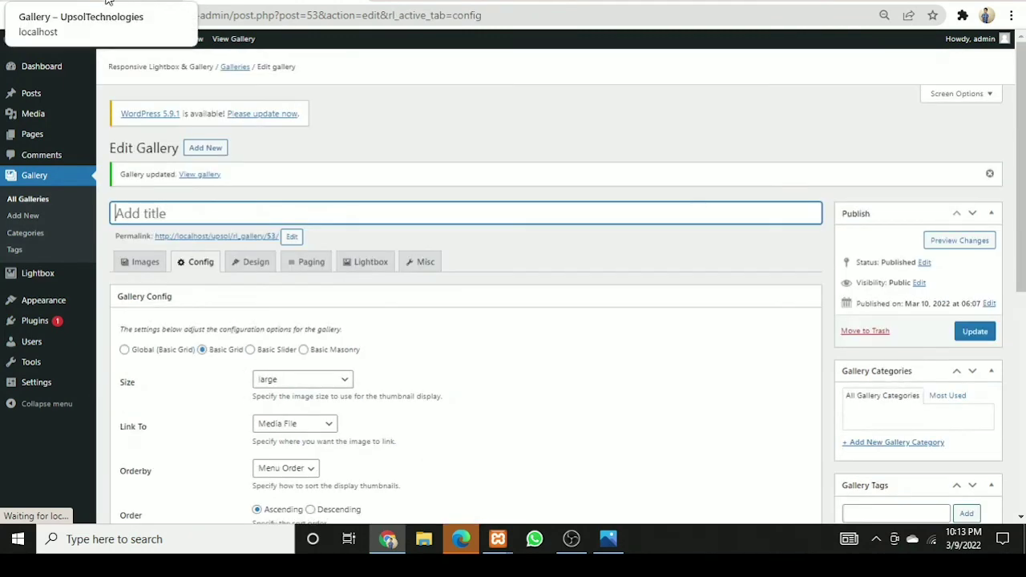
click(108, 2)
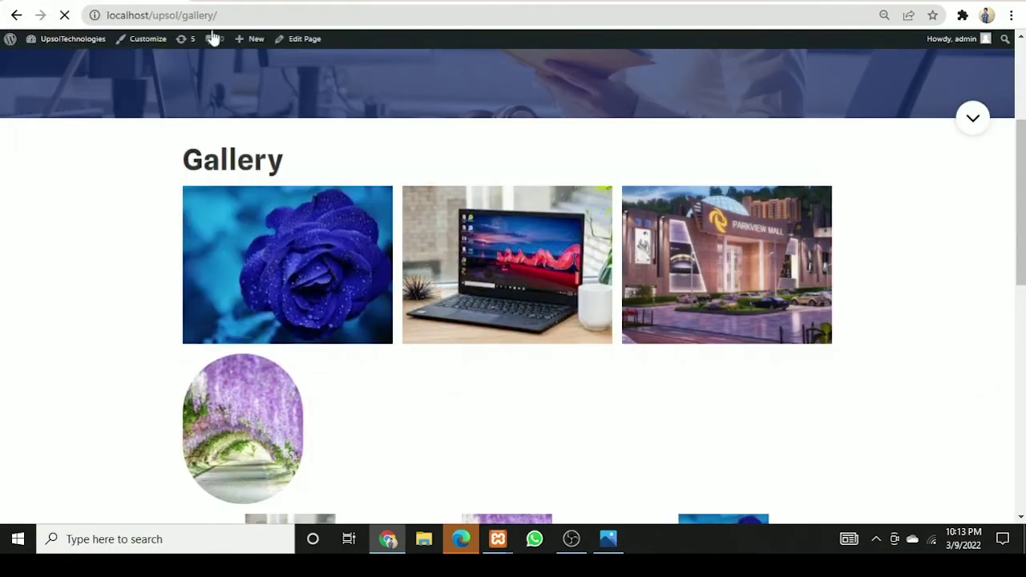
drag(1021, 200, 1021, 271)
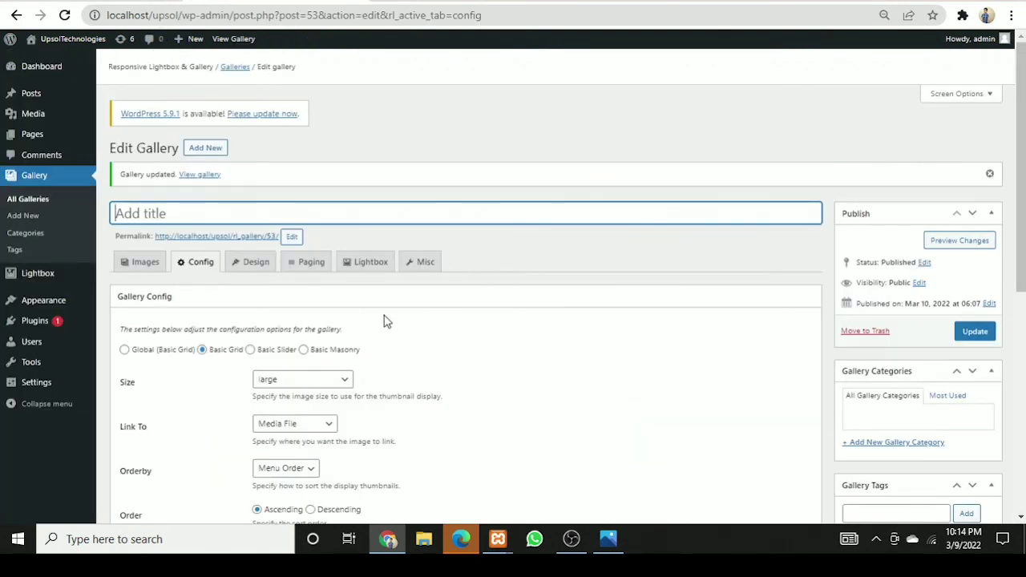
Switch the gallery type to Basic Slider, update the gallery and view the slider on the live page
click(250, 350)
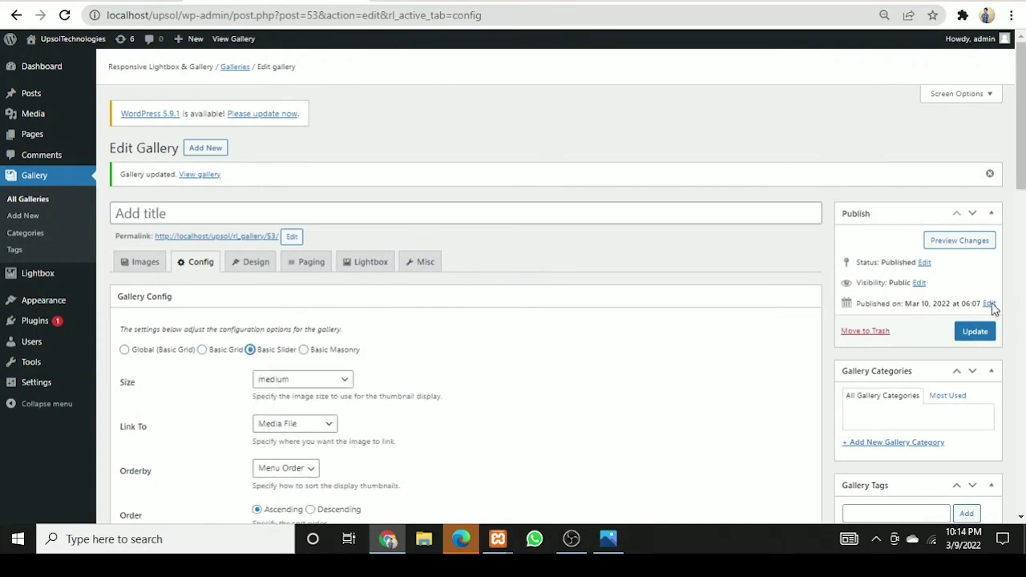
click(976, 332)
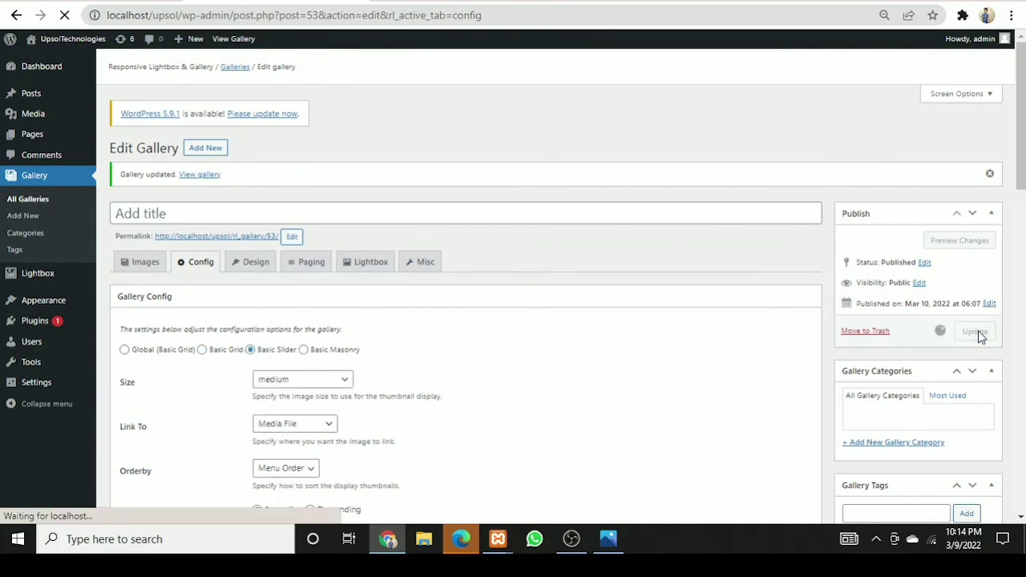
click(107, 0)
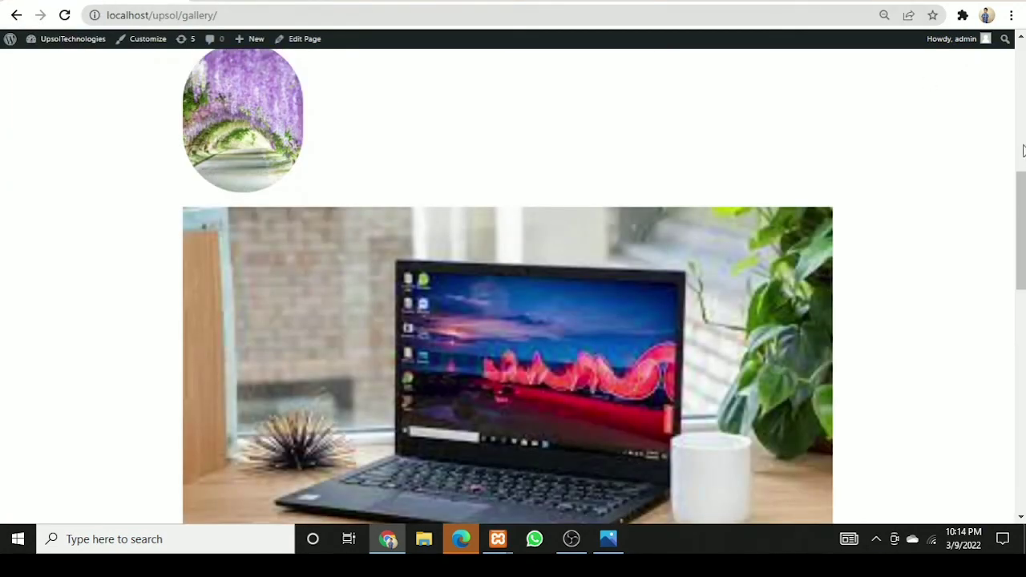
drag(1022, 184, 1022, 234)
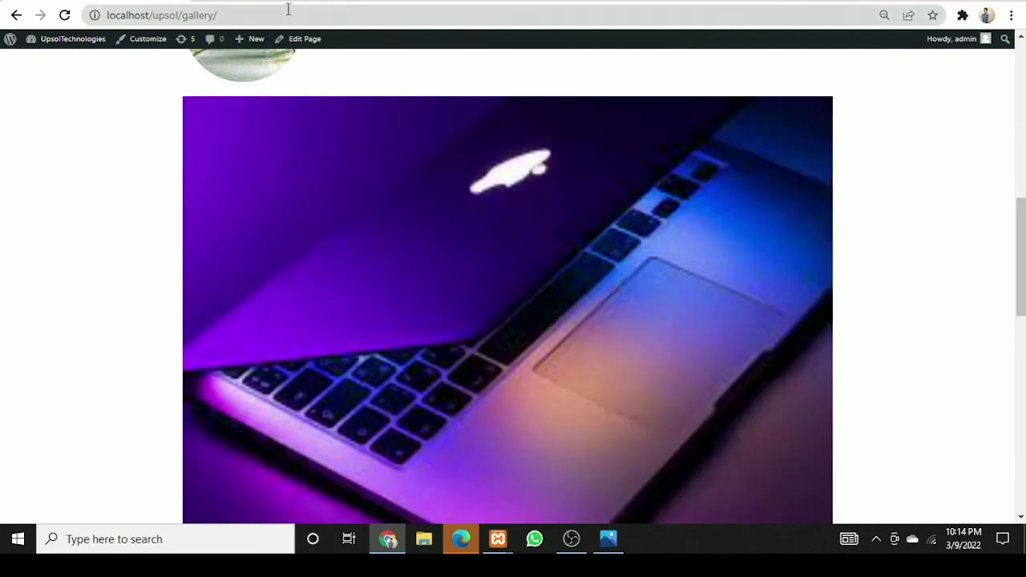
Return to the gallery's editor and review the Basic Slider configuration options
click(290, 4)
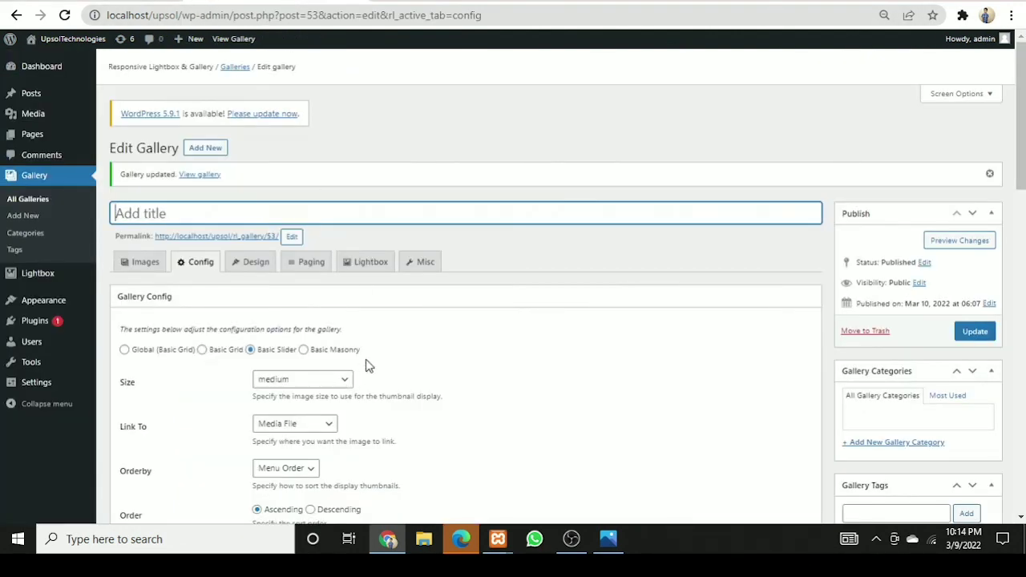
drag(1021, 189, 1021, 273)
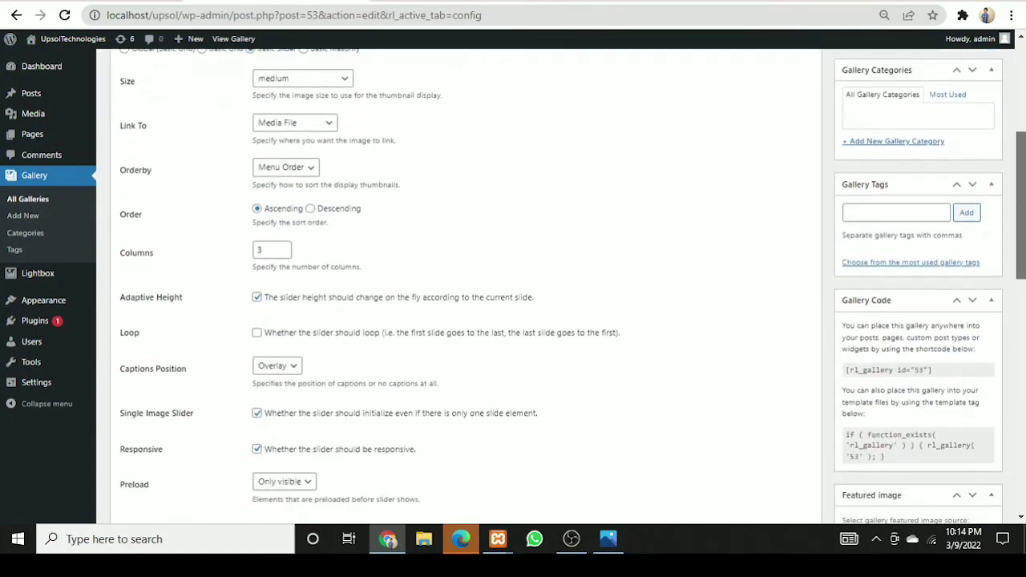